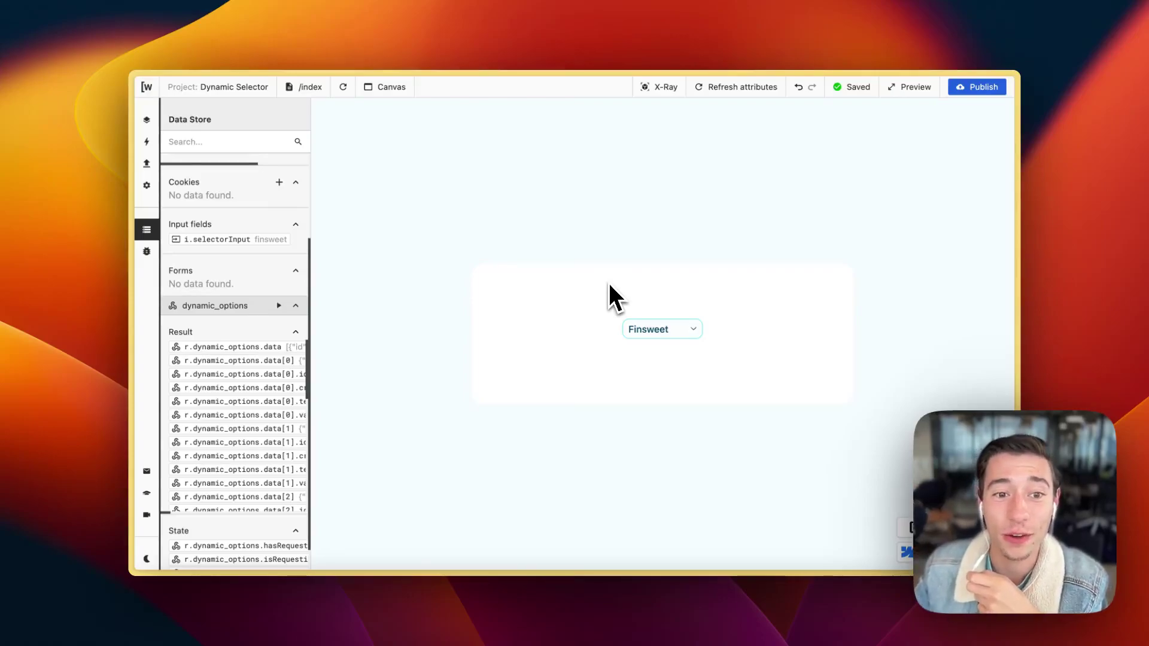
- Cycle the Wized test select through Aonnoy and The Frame, ending on Laser
{"action": "left_click", "coordinate": [655, 333]}
{"action": "left_click", "coordinate": [651, 348]}
{"action": "left_click", "coordinate": [658, 329]}
{"action": "left_click", "coordinate": [652, 296]}
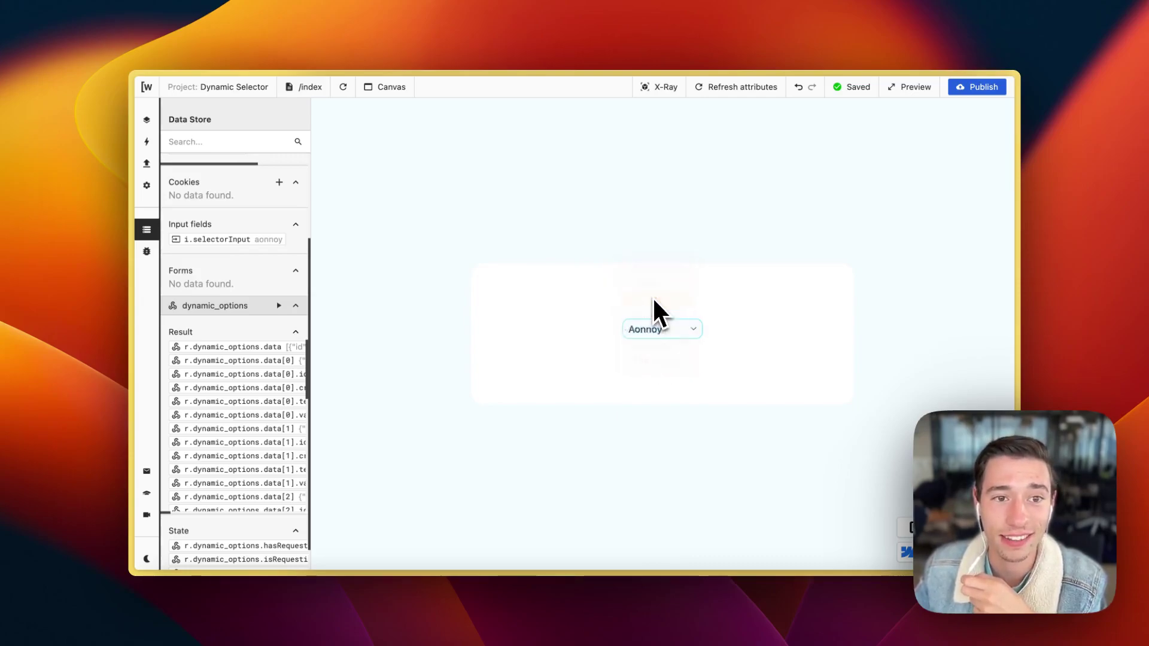
{"action": "left_click", "coordinate": [662, 331]}
{"action": "left_click", "coordinate": [658, 360]}
{"action": "left_click", "coordinate": [663, 334]}
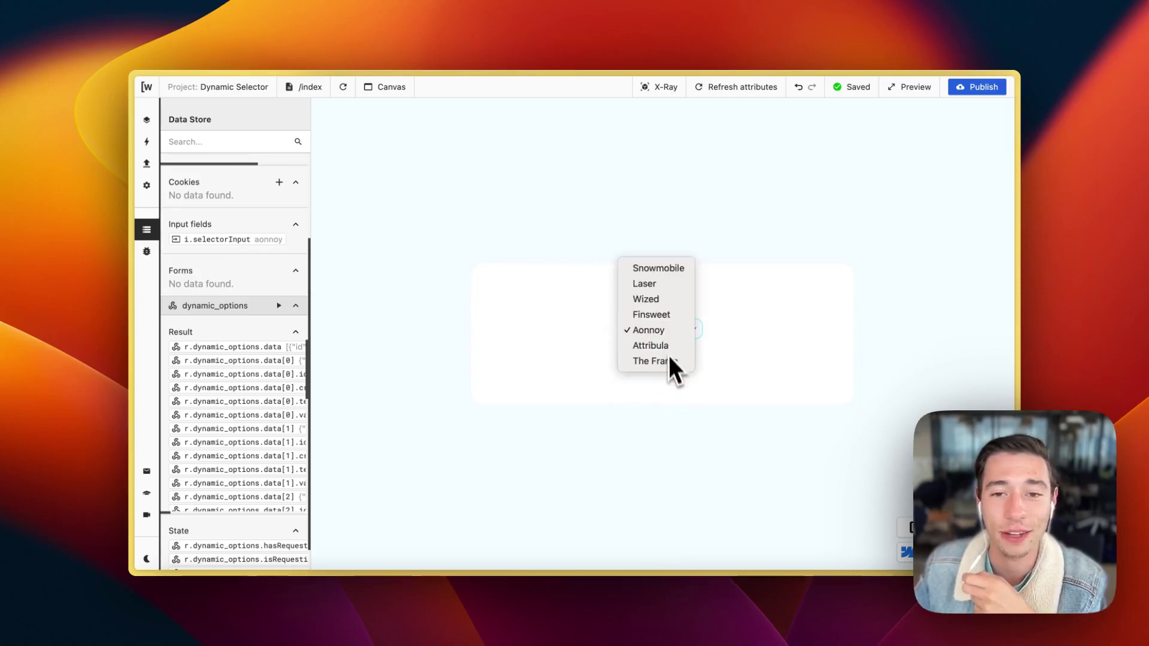
{"action": "left_click", "coordinate": [662, 362]}
{"action": "left_click", "coordinate": [671, 335]}
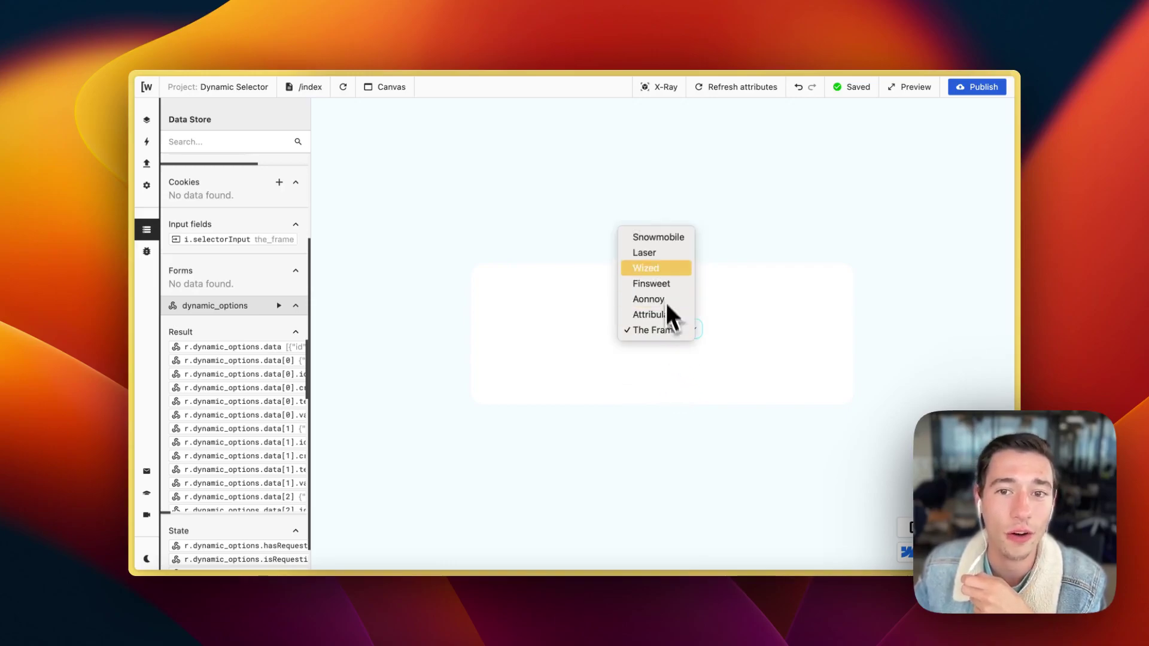
{"action": "left_click", "coordinate": [649, 253]}
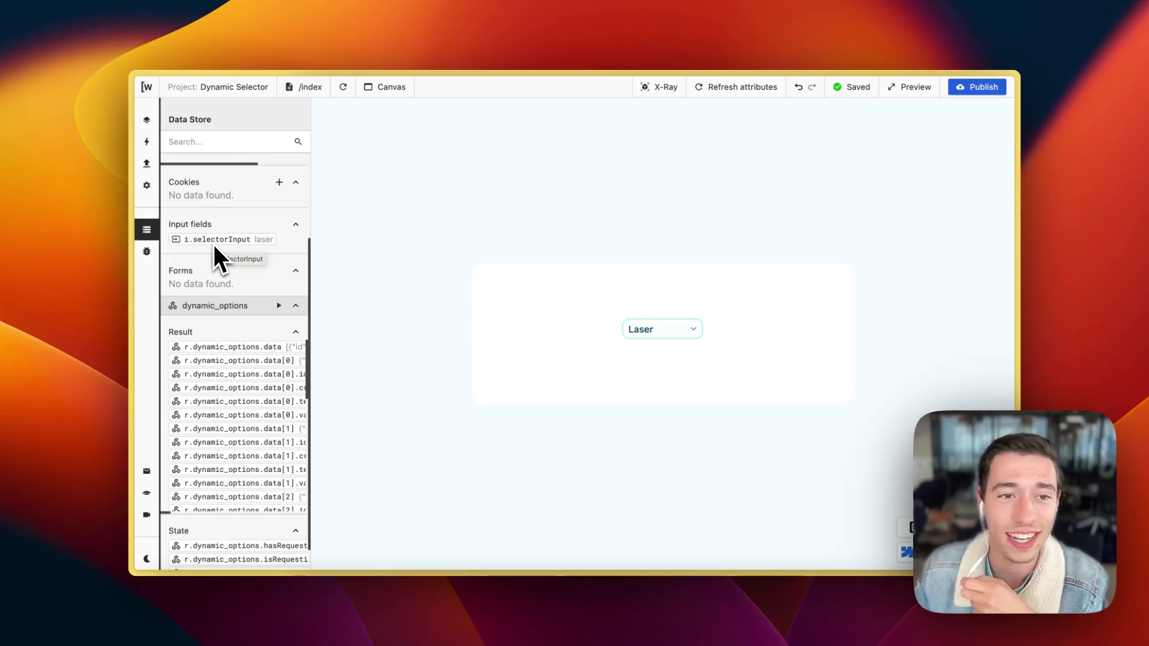
- In the Webflow Designer, select the select's form module on the Home page
{"action": "mouse_move", "coordinate": [137, 201]}
{"action": "left_click", "coordinate": [155, 144]}
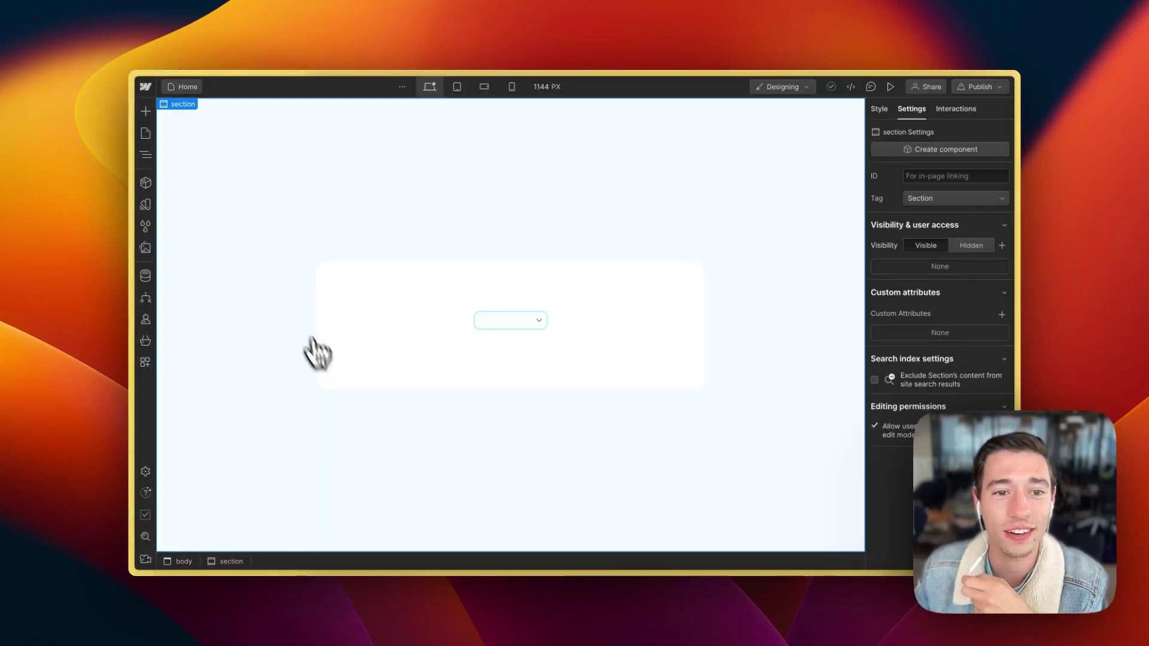
{"action": "left_click", "coordinate": [524, 328]}
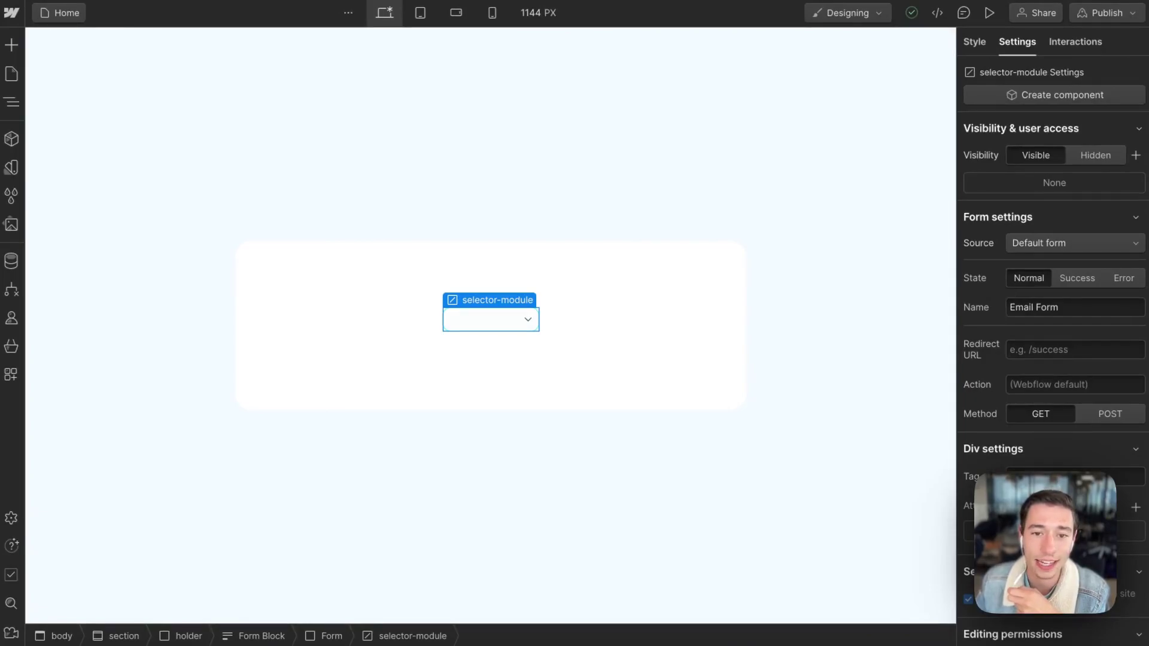
- In Wized, refresh attributes repeatedly until the dynamic_options request reloads with status 200
{"action": "mouse_move", "coordinate": [2, 145]}
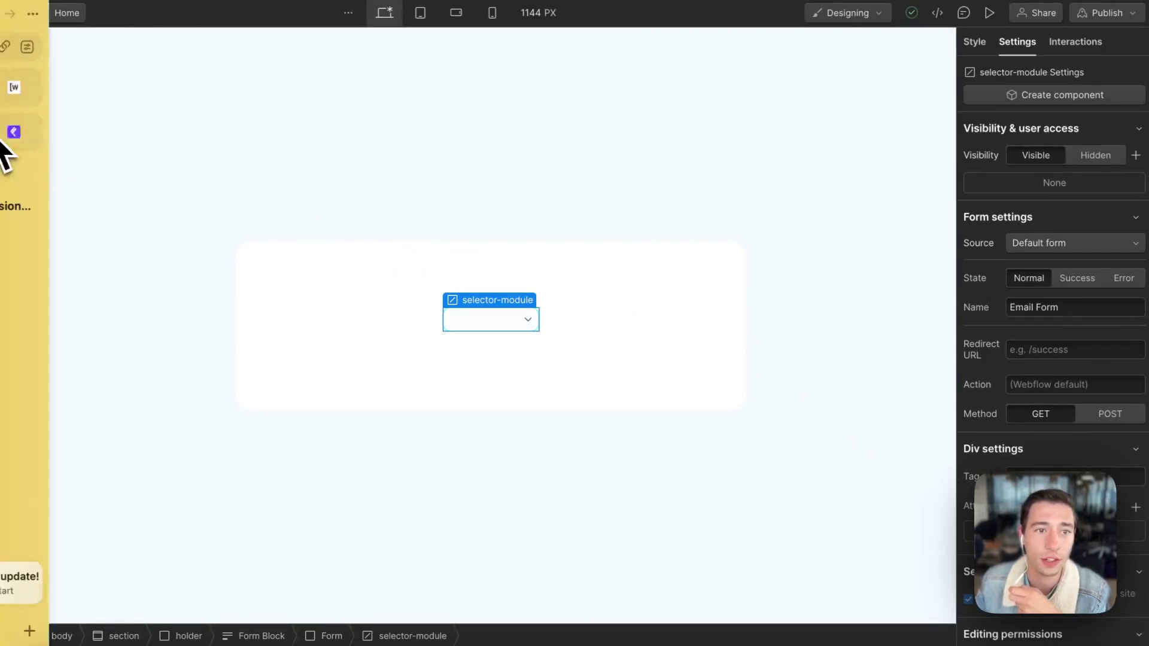
{"action": "left_click", "coordinate": [88, 97]}
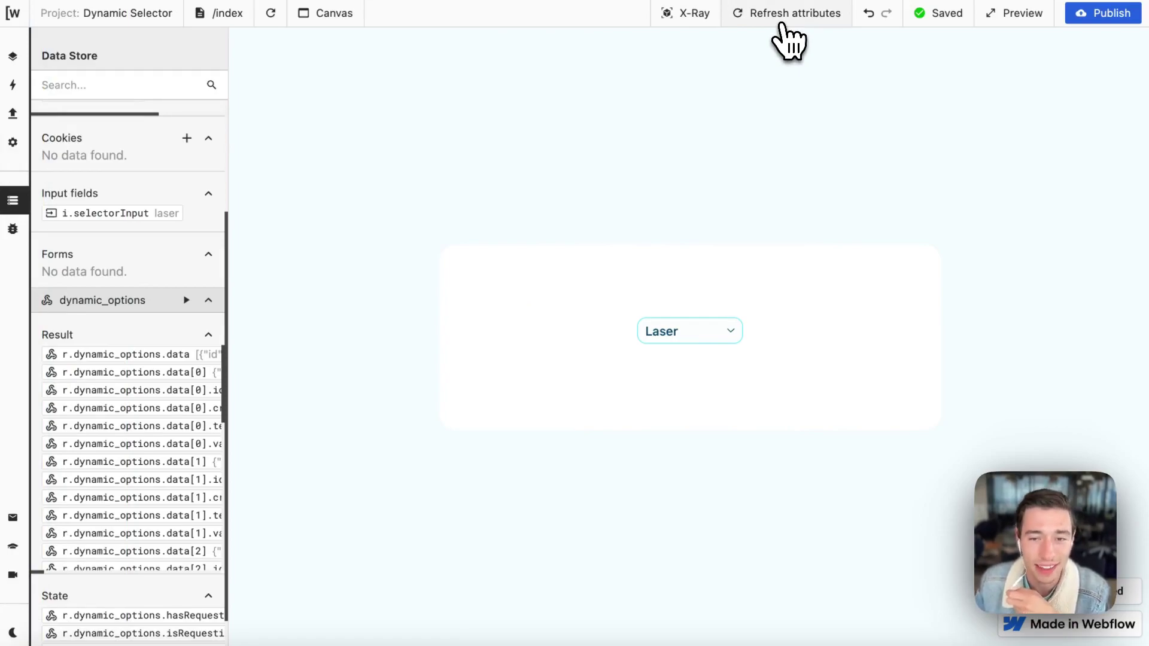
{"action": "left_click", "coordinate": [781, 22]}
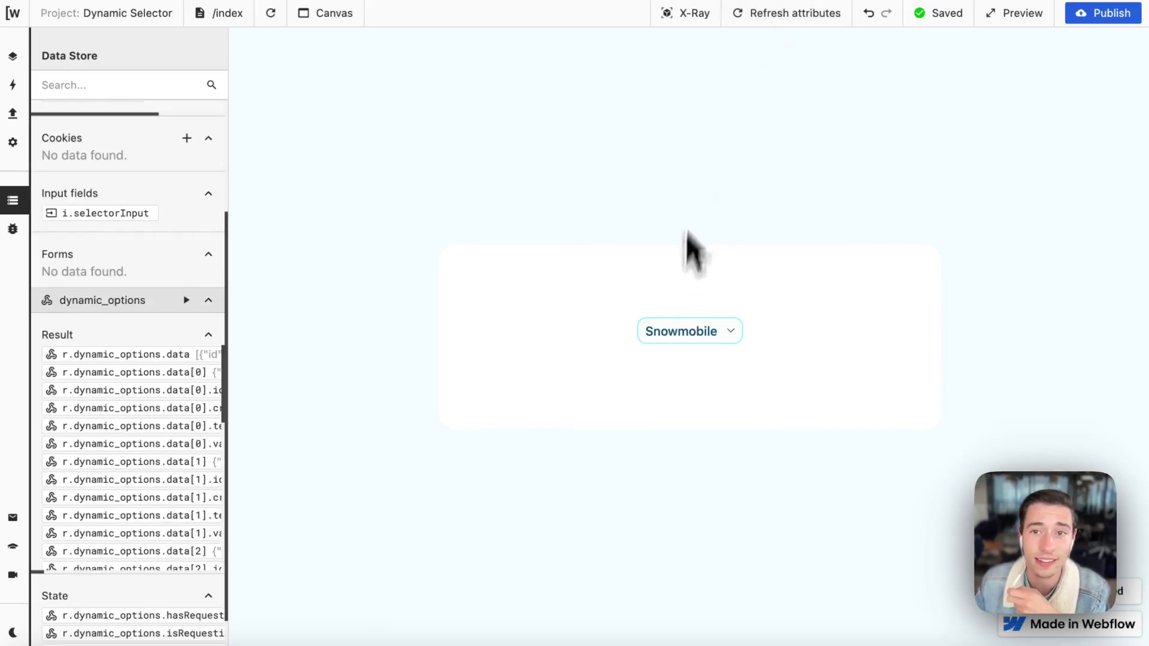
{"action": "left_click", "coordinate": [763, 24]}
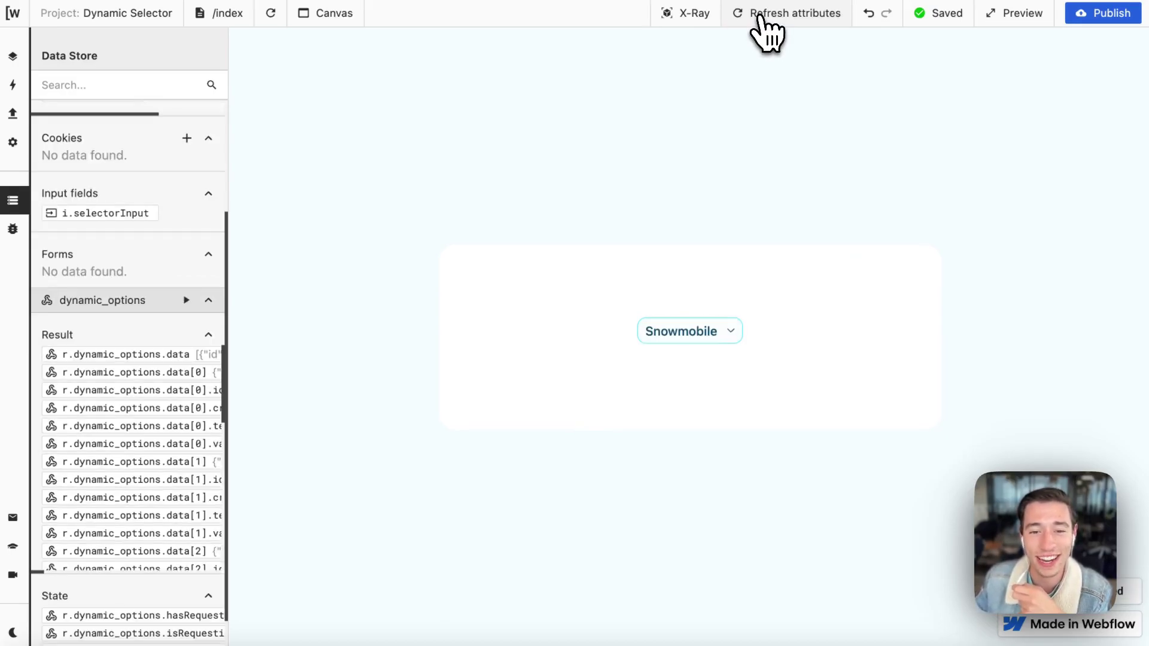
{"action": "left_click", "coordinate": [760, 18]}
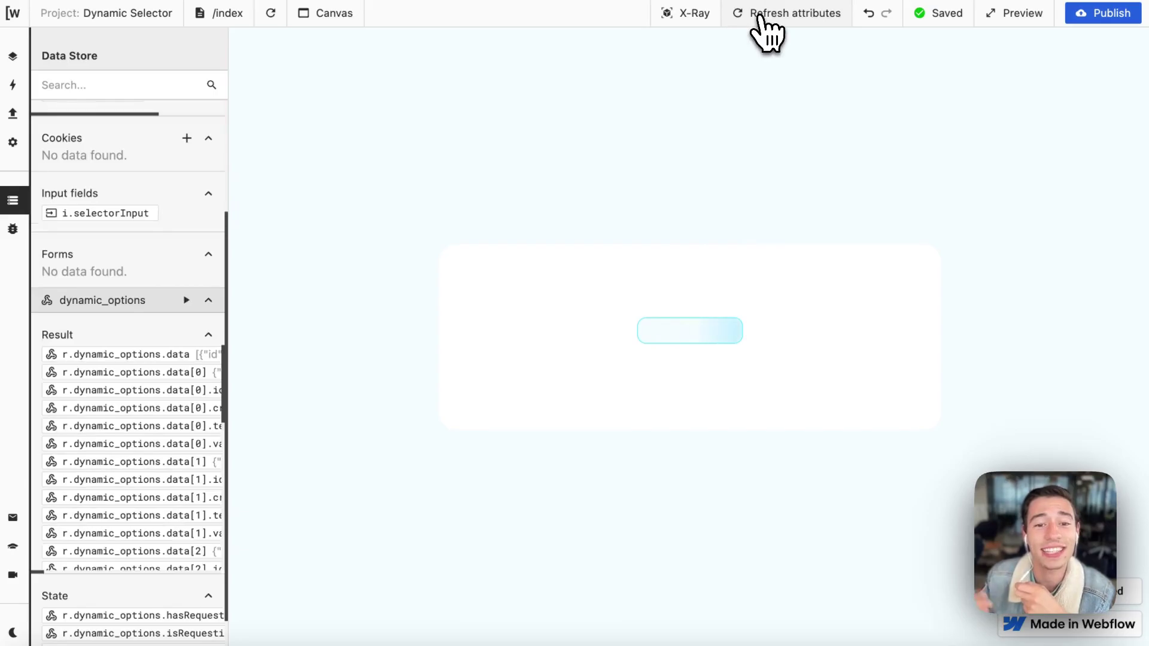
{"action": "scroll", "coordinate": [162, 358], "scroll_direction": "down", "scroll_amount": 7}
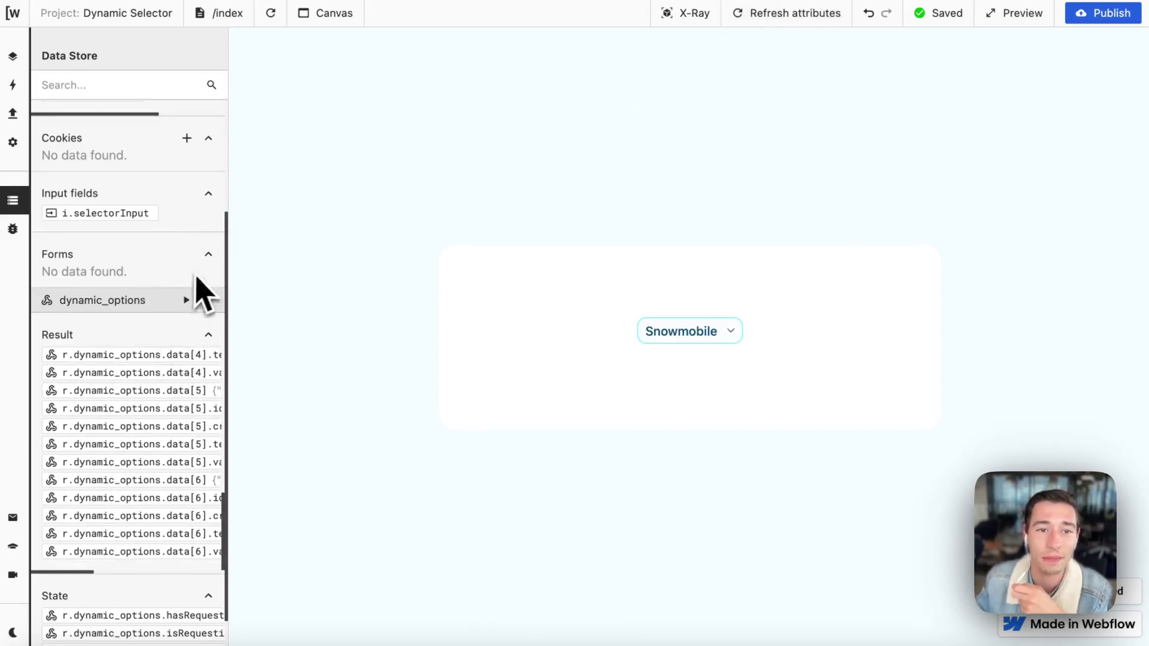
{"action": "scroll", "coordinate": [179, 305], "scroll_direction": "down", "scroll_amount": 5}
{"action": "left_click", "coordinate": [803, 24]}
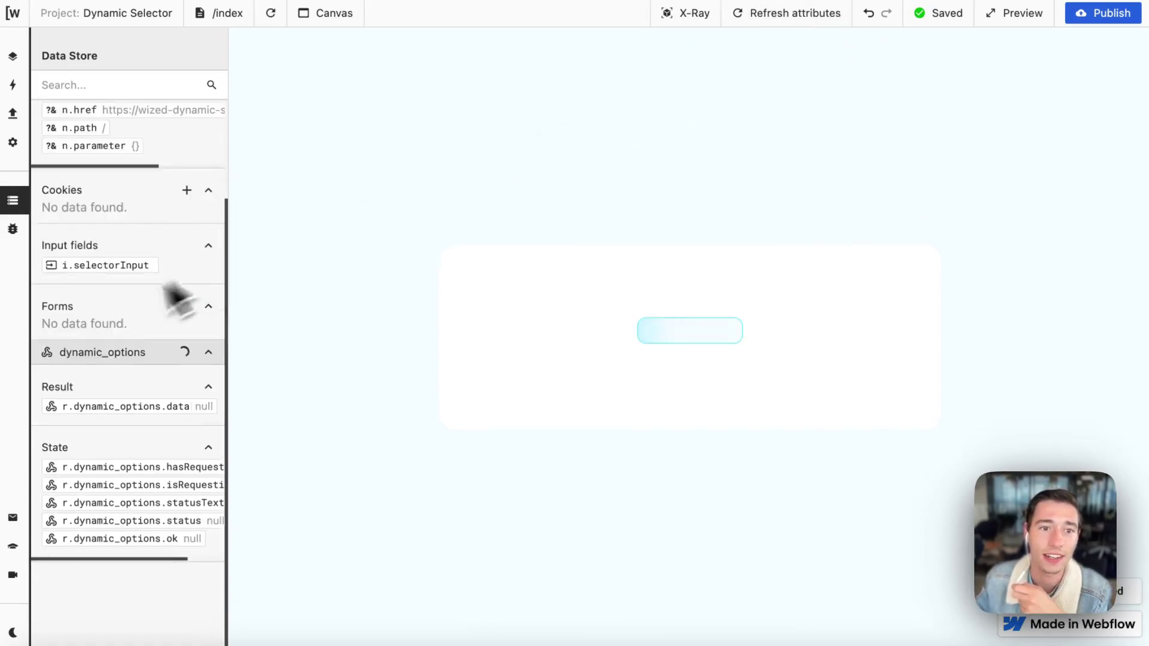
- Choose Finsweet in the reloaded select
{"action": "scroll", "coordinate": [150, 335], "scroll_direction": "down", "scroll_amount": 3}
{"action": "left_click", "coordinate": [719, 333]}
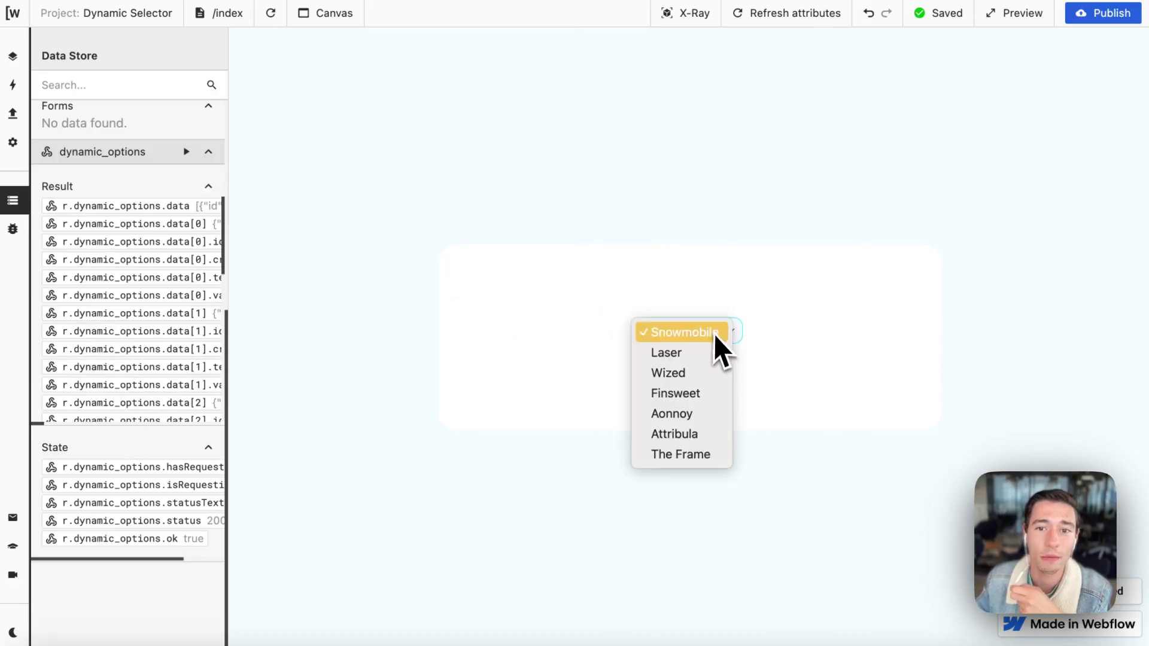
{"action": "left_click", "coordinate": [694, 402]}
- In Webflow, select the inner select element and check its tag field
{"action": "mouse_move", "coordinate": [97, 206]}
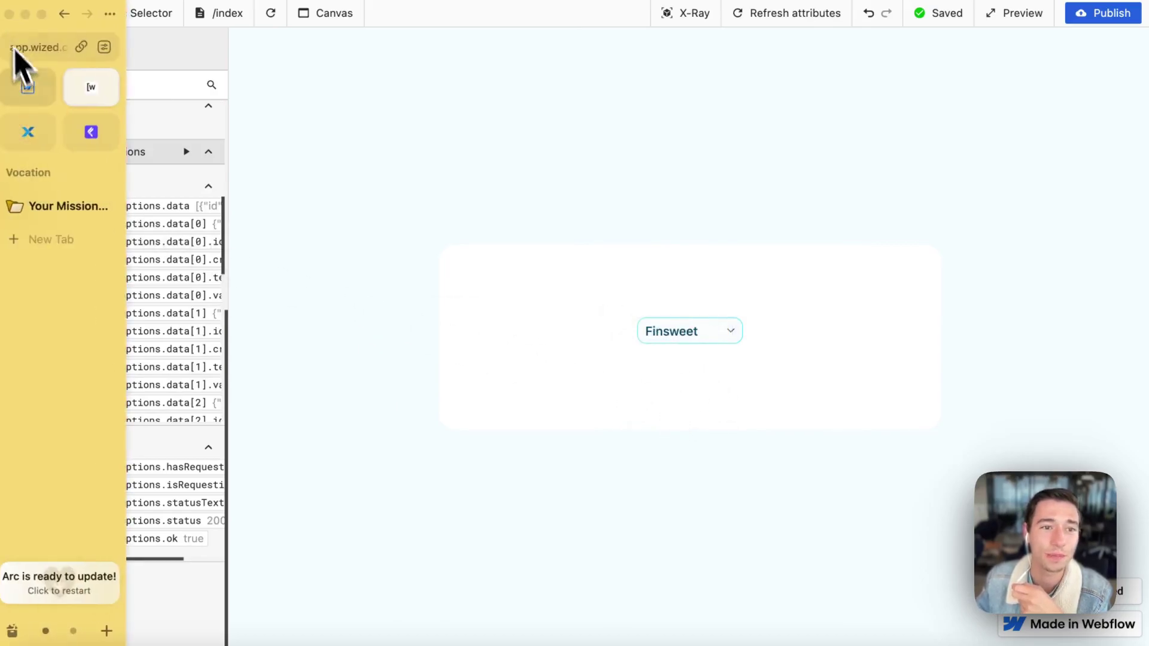
{"action": "left_click", "coordinate": [27, 84]}
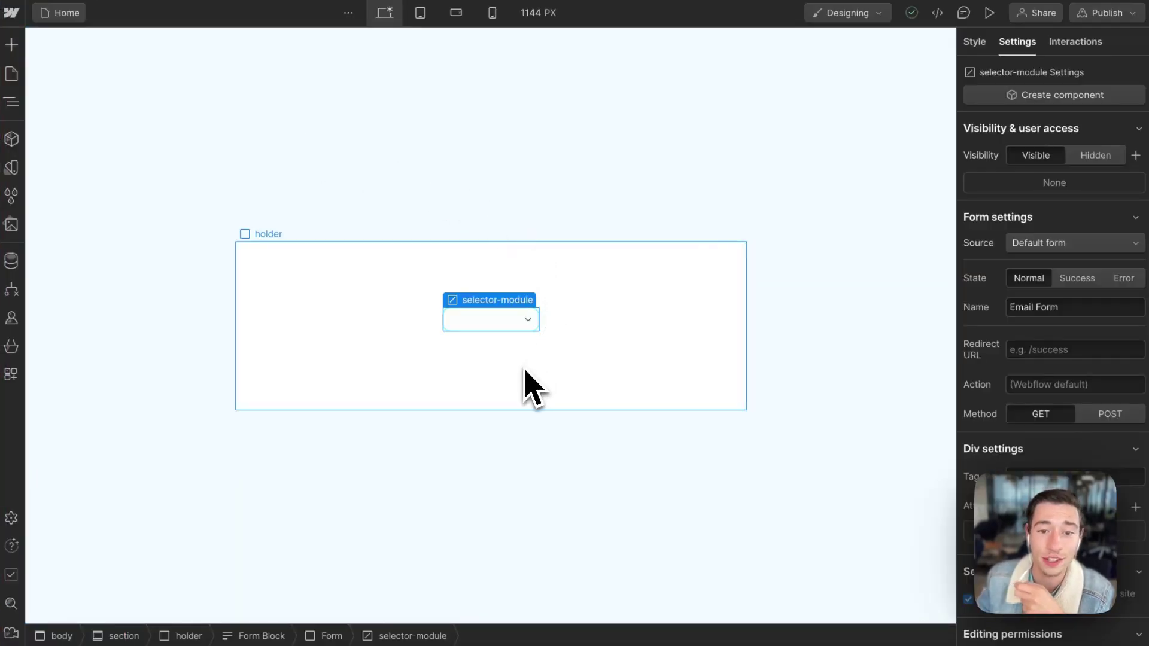
{"action": "left_click", "coordinate": [484, 326]}
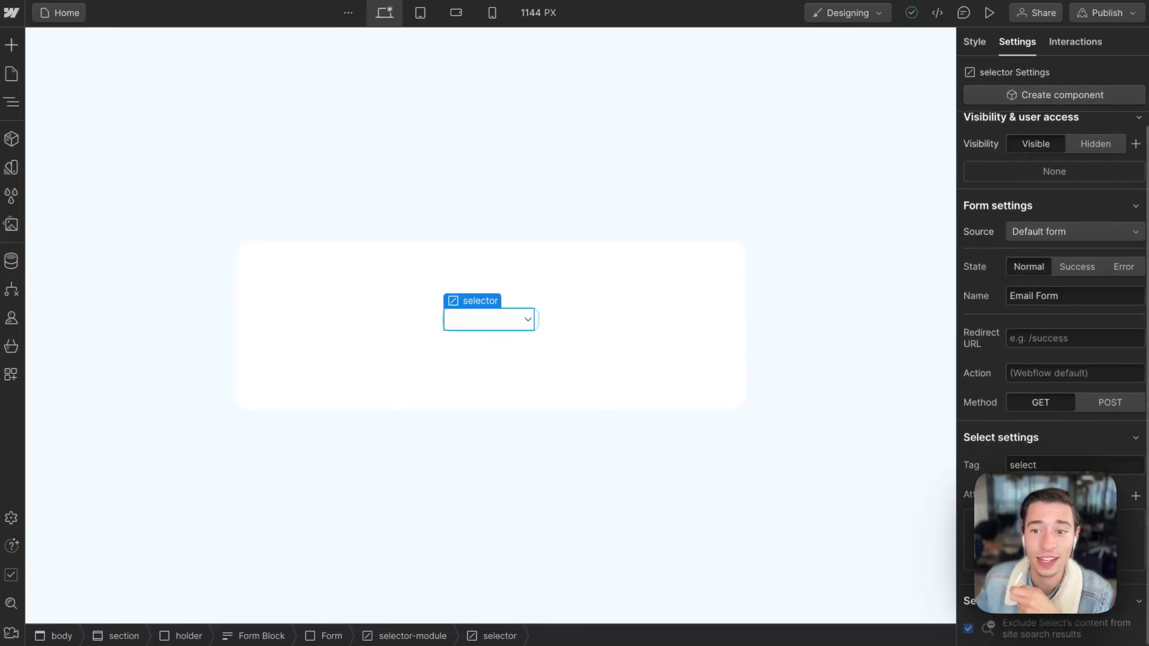
{"action": "left_click", "coordinate": [1048, 462]}
{"action": "left_click_drag", "start_coordinate": [1056, 464], "coordinate": [990, 470]}
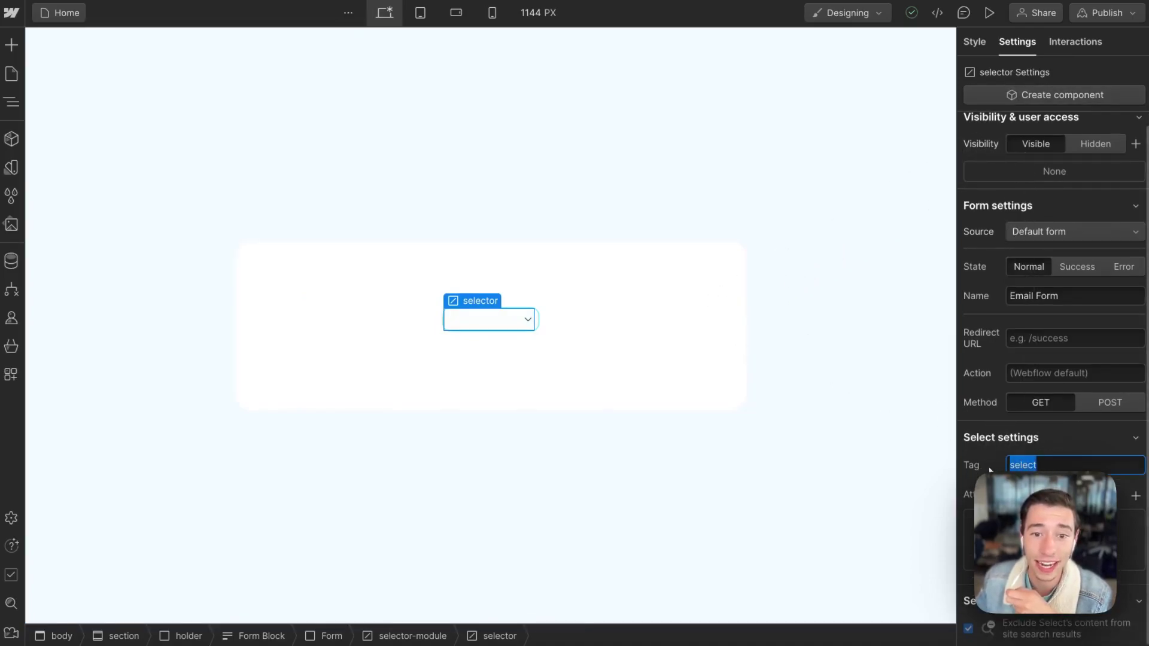
- Add a Wized custom attribute with value selectorinput to the select
{"action": "left_click", "coordinate": [1136, 496]}
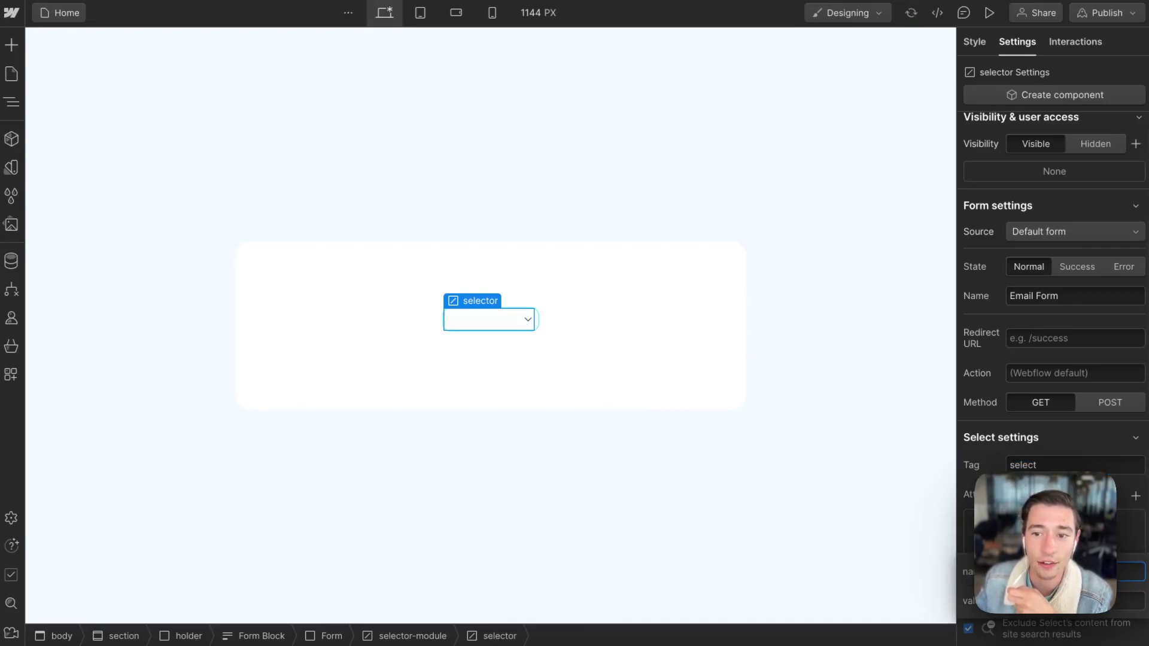
{"action": "key", "text": "Return"}
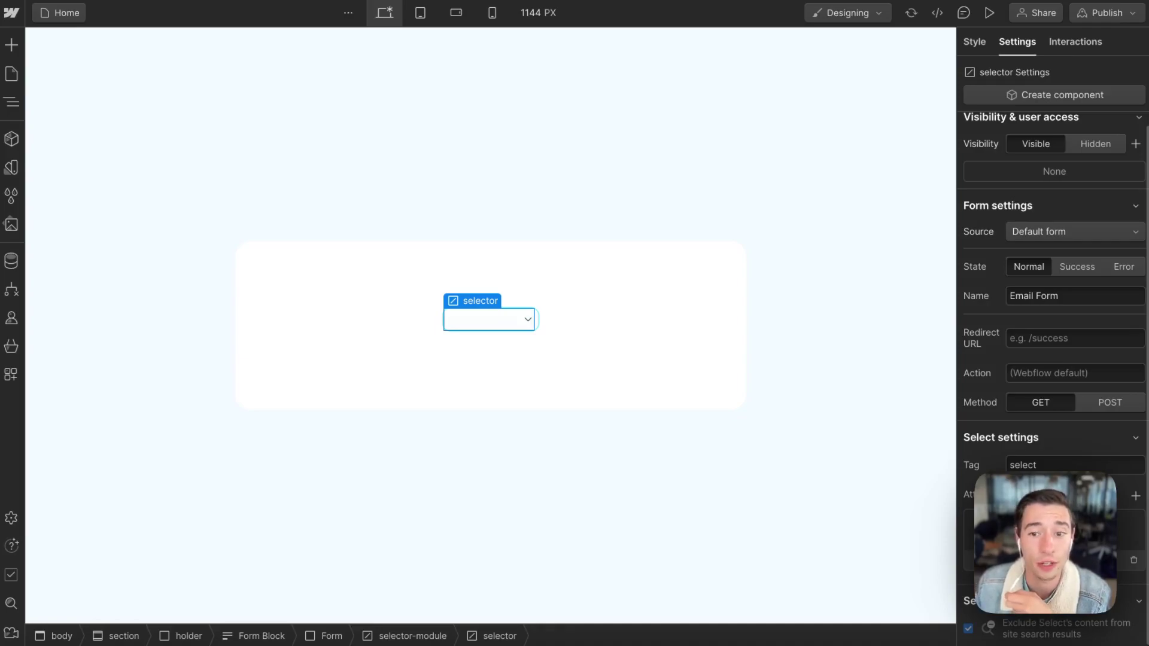
{"action": "left_click", "coordinate": [1053, 539]}
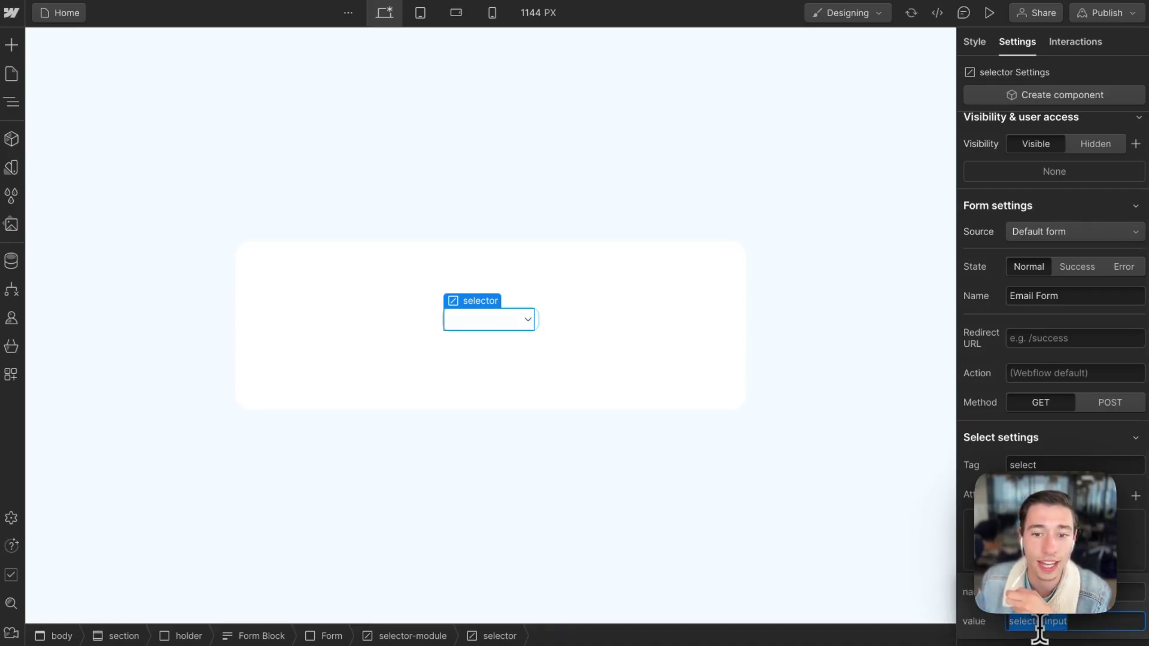
{"action": "key", "text": "Return"}
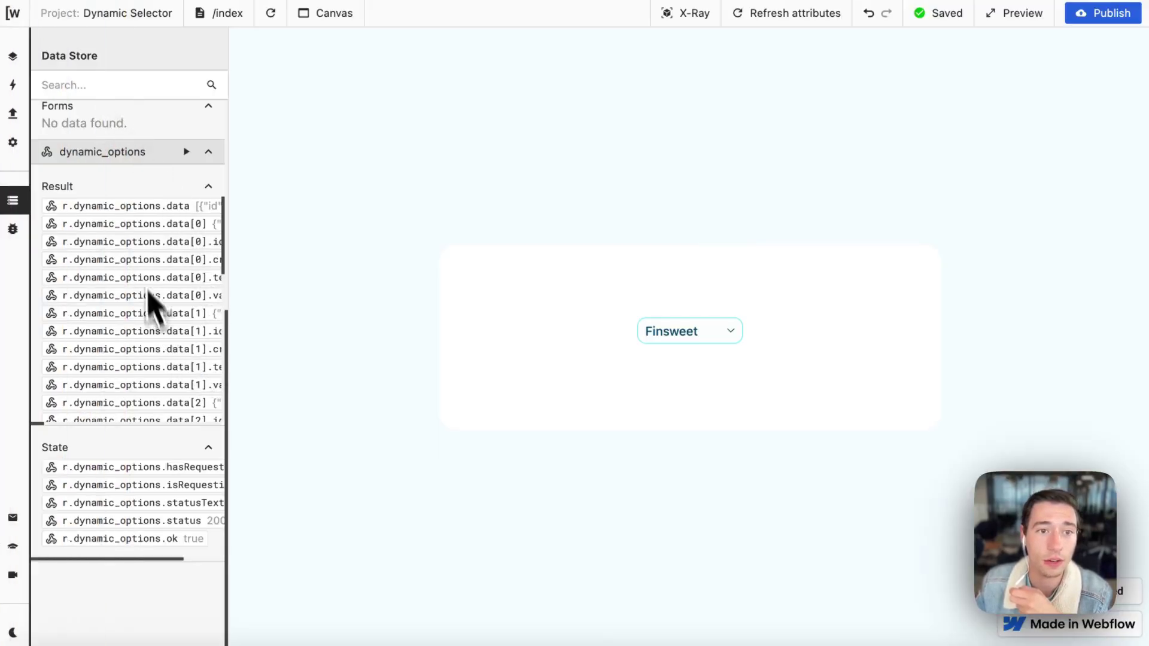
- Choose Wized in the preview select so i.selectorInput holds wized
{"action": "scroll", "coordinate": [138, 275], "scroll_direction": "up", "scroll_amount": 3}
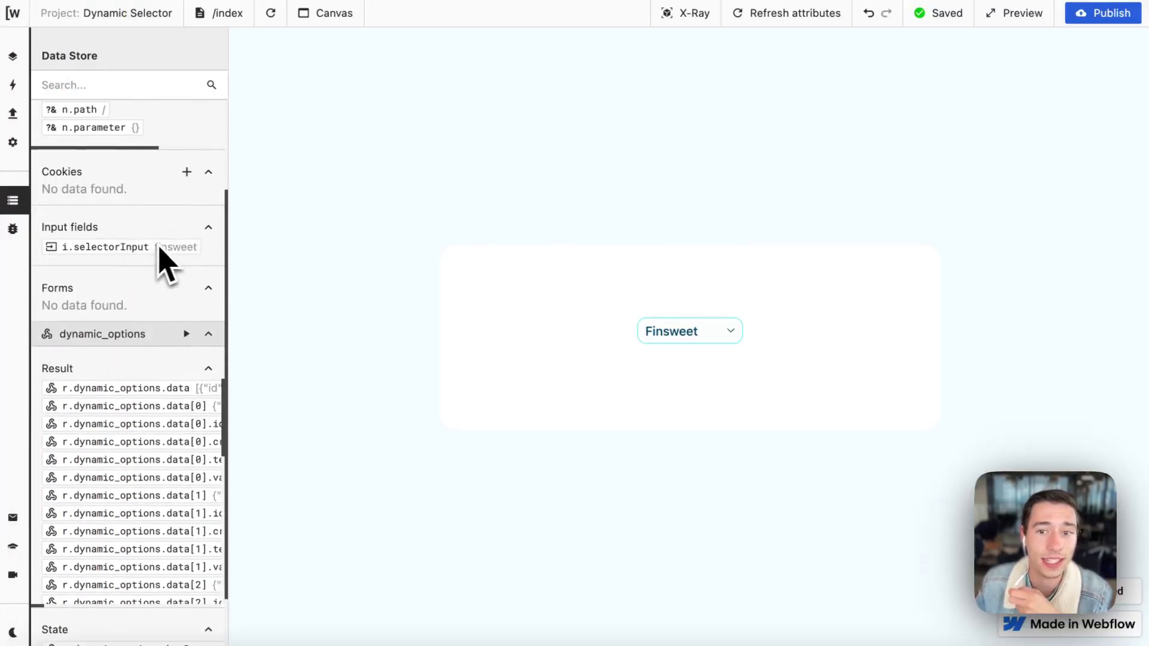
{"action": "left_click", "coordinate": [658, 333]}
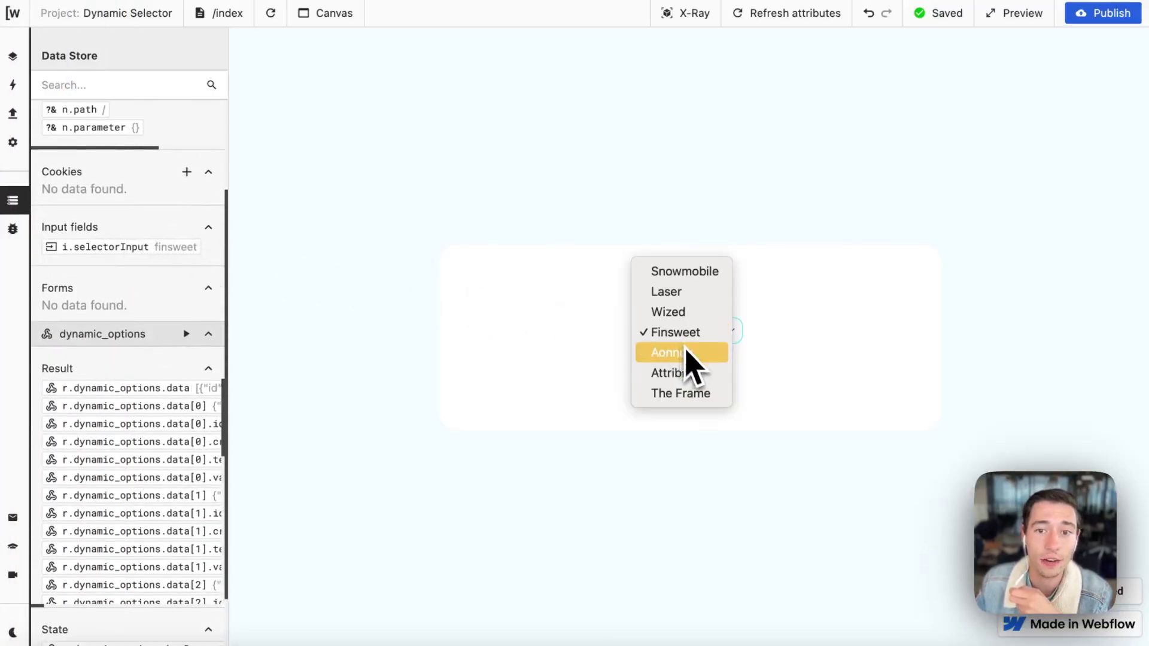
{"action": "left_click", "coordinate": [682, 314]}
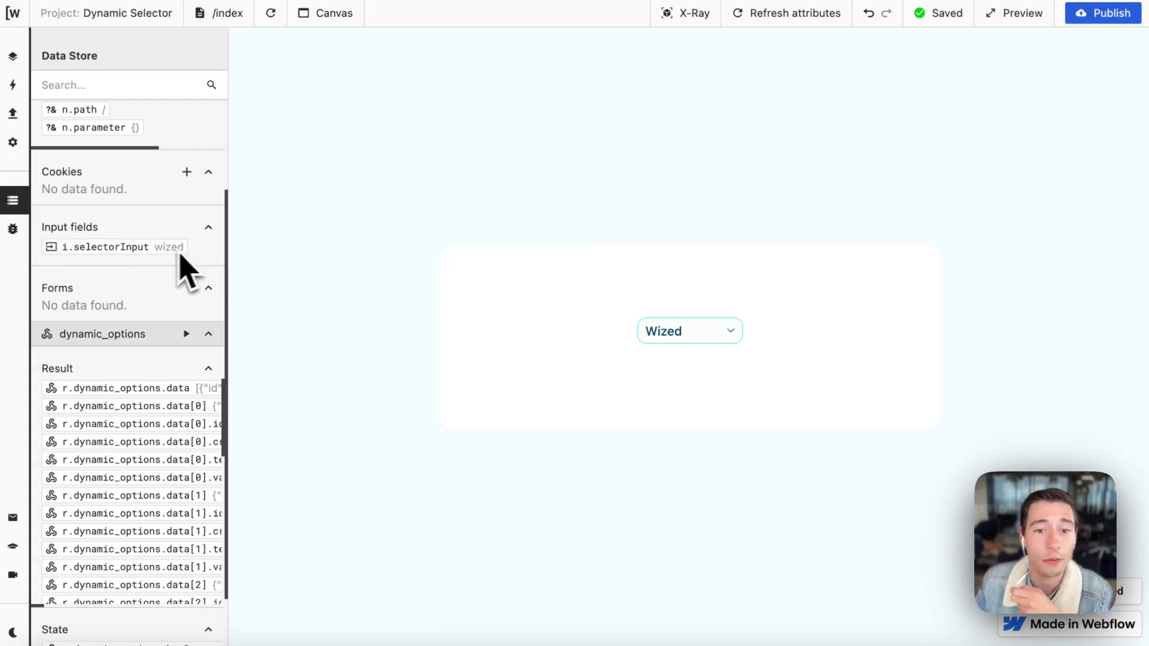
- Switch between Wized and Webflow, ending in the Webflow Designer
{"action": "mouse_move", "coordinate": [3, 174]}
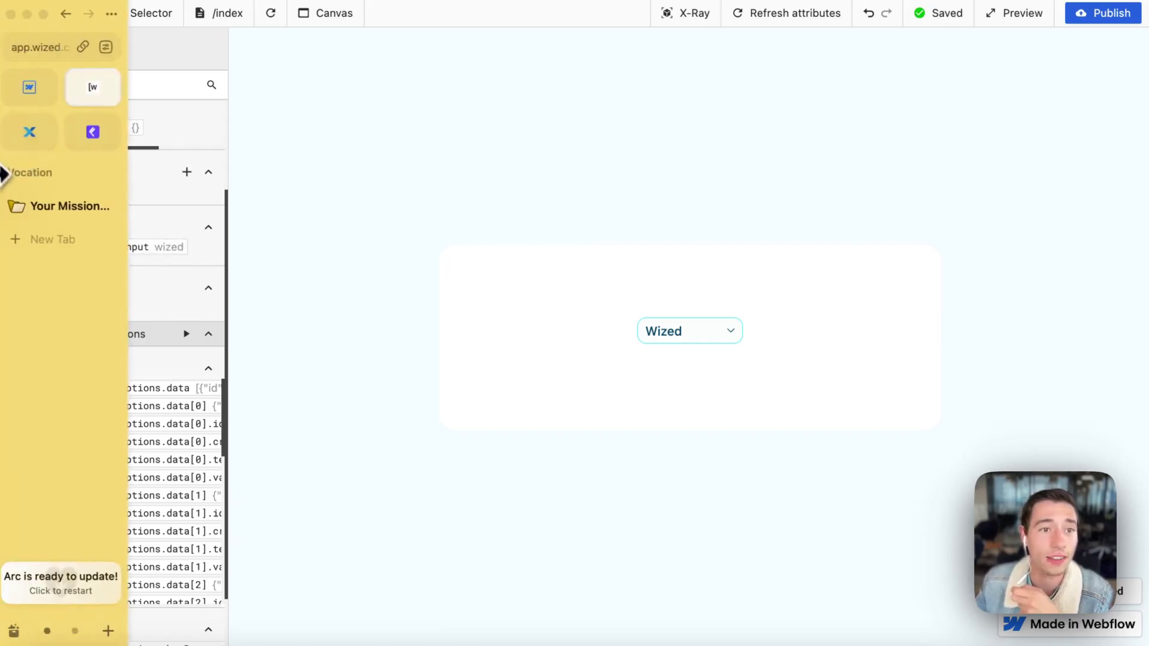
{"action": "left_click", "coordinate": [36, 85]}
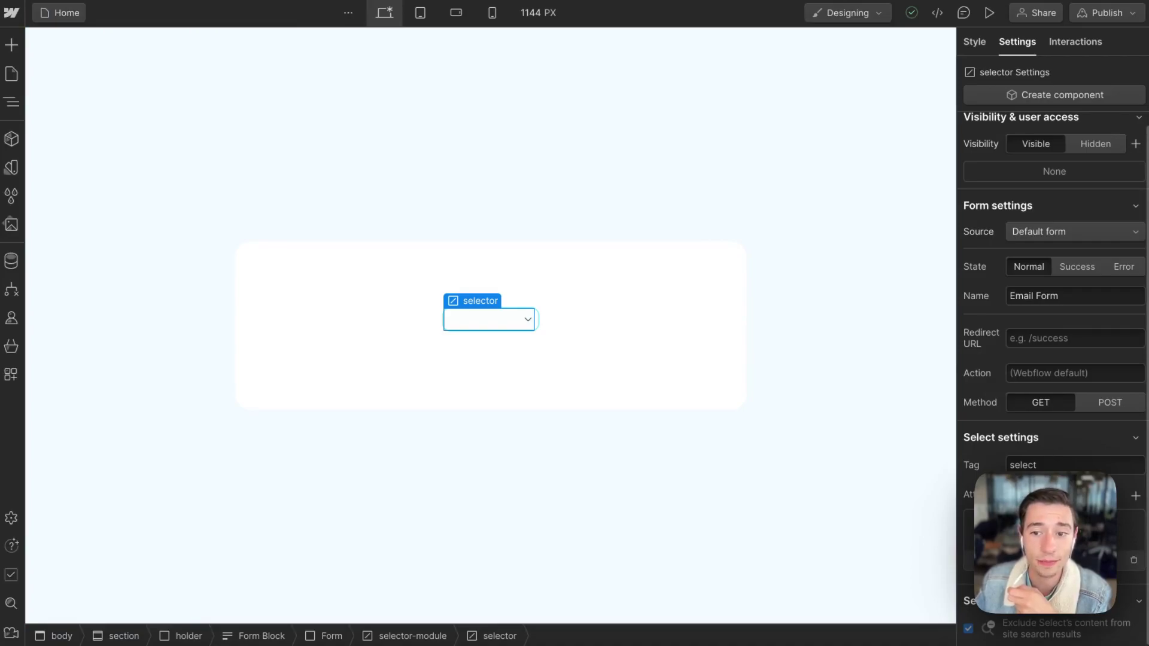
{"action": "mouse_move", "coordinate": [3, 179]}
{"action": "left_click", "coordinate": [86, 87]}
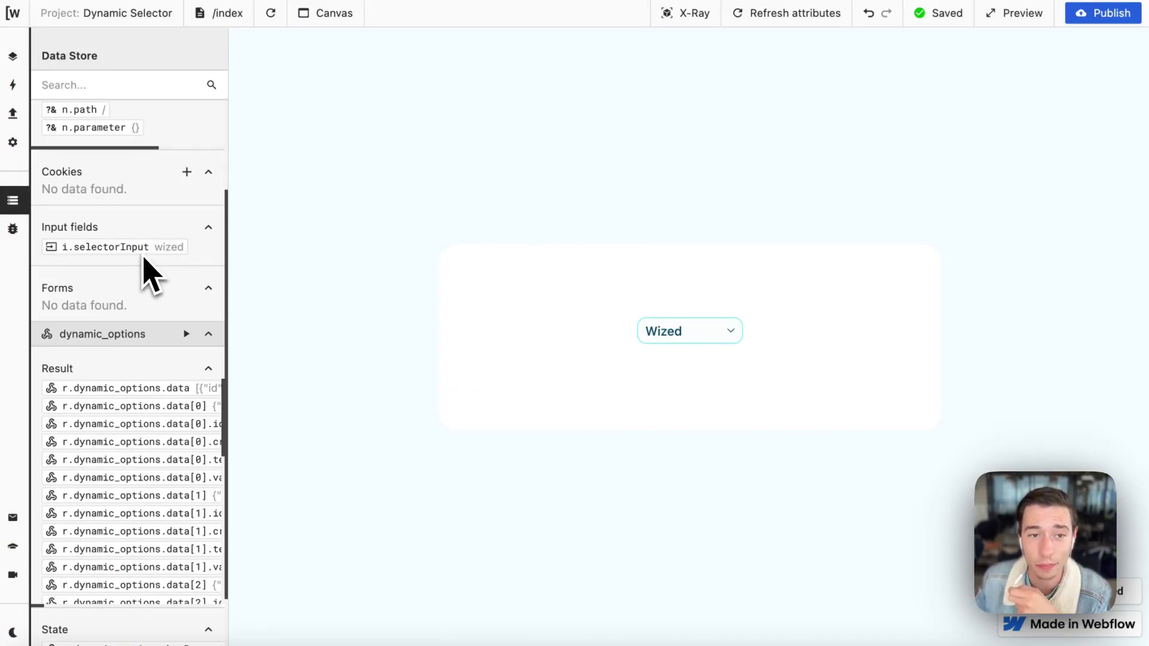
{"action": "mouse_move", "coordinate": [13, 159]}
{"action": "left_click", "coordinate": [77, 85]}
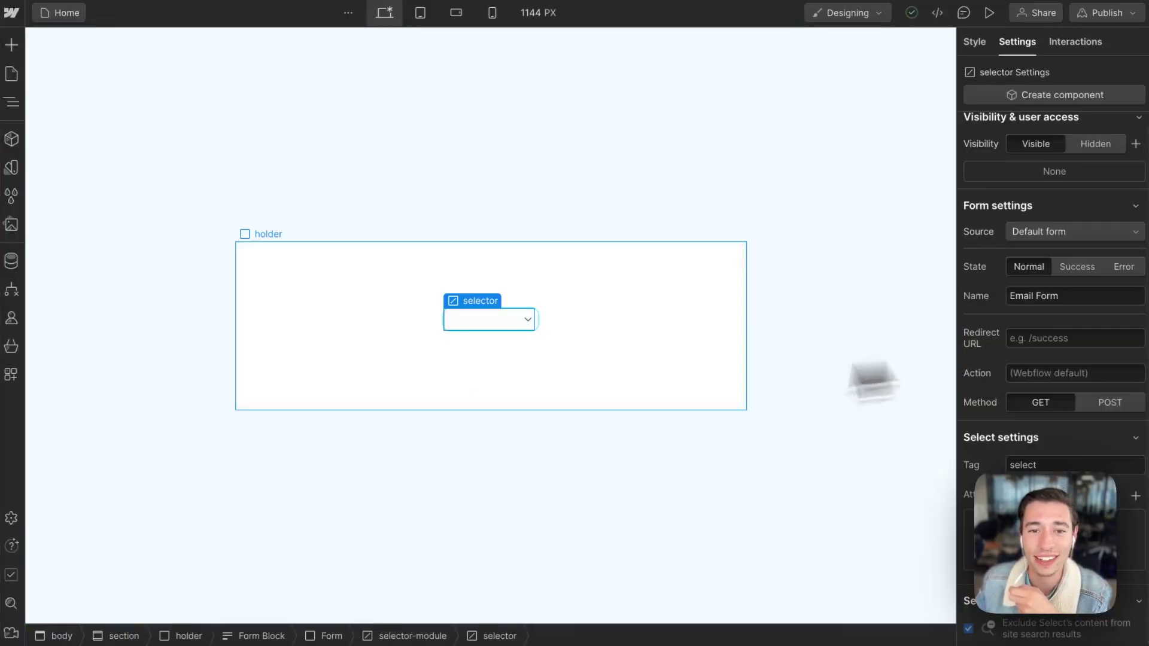
{"action": "left_click", "coordinate": [11, 102]}
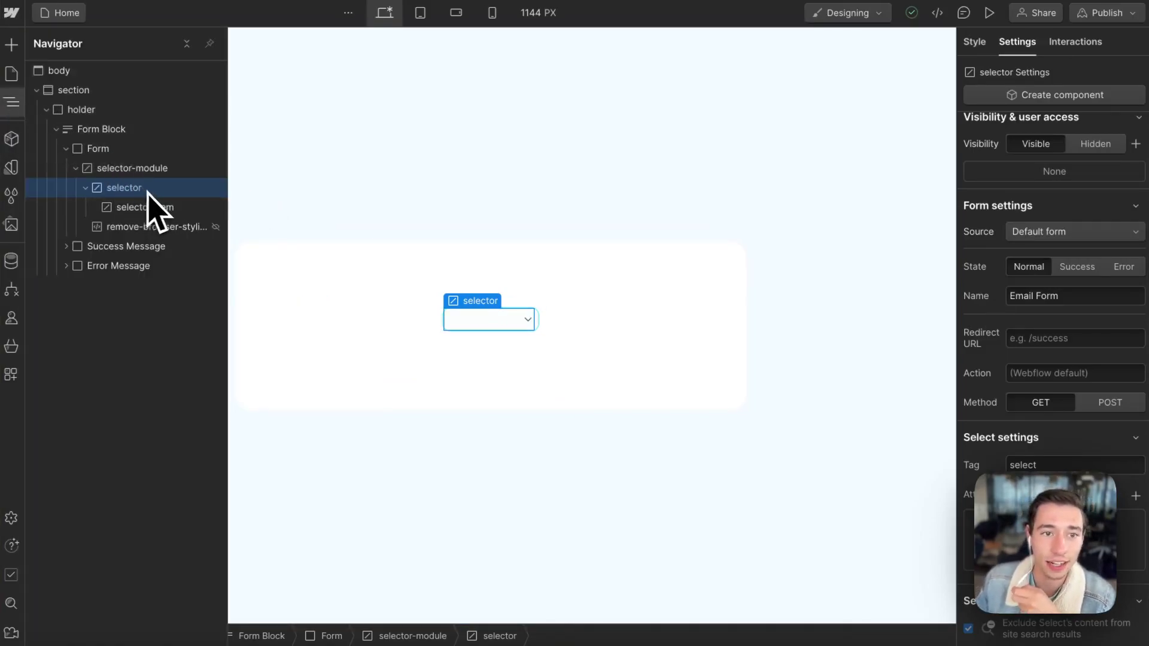
{"action": "left_click", "coordinate": [160, 209]}
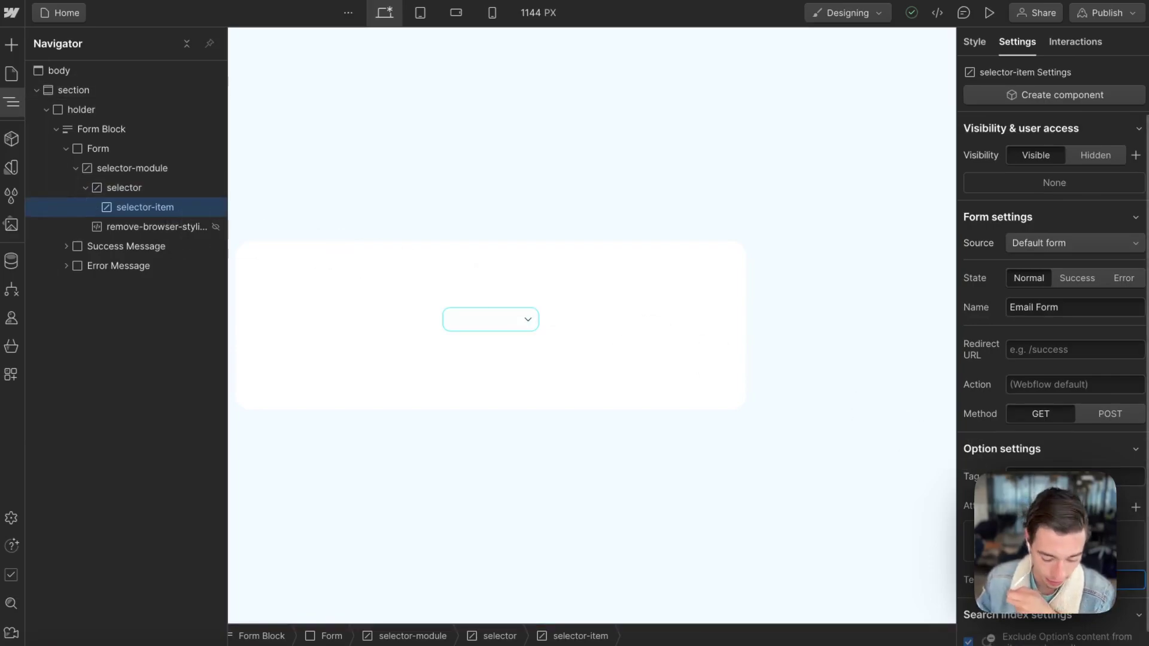
{"action": "scroll", "coordinate": [1054, 299], "scroll_direction": "down", "scroll_amount": 2}
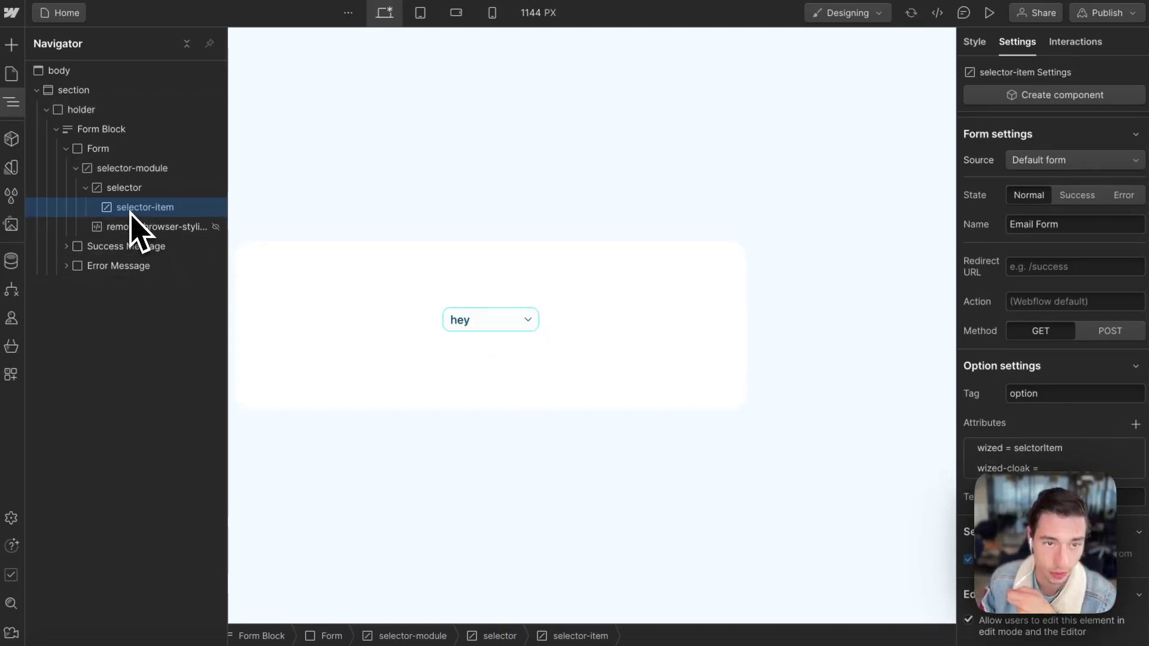
{"action": "key", "text": "ctrl+d"}
{"action": "key", "text": "ctrl+d"}
{"action": "key", "text": "ctrl+d"}
{"action": "key", "text": "ctrl+d"}
{"action": "key", "text": "ctrl+d"}
{"action": "key", "text": "ctrl+d"}
{"action": "key", "text": "ctrl+d"}
{"action": "key", "text": "ctrl+d"}
{"action": "key", "text": "ctrl+d"}
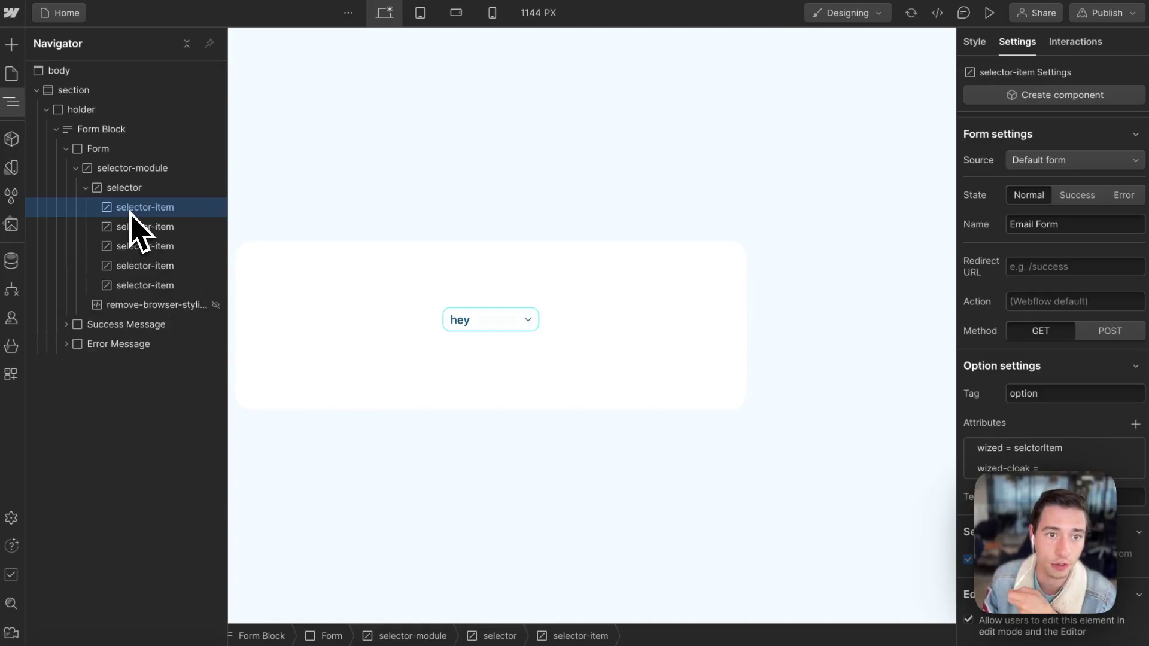
{"action": "key", "text": "ctrl+d"}
{"action": "key", "text": "ctrl+d"}
{"action": "key", "text": "ctrl+d"}
{"action": "key", "text": "ctrl+d"}
{"action": "key", "text": "ctrl+d"}
{"action": "key", "text": "ctrl+d"}
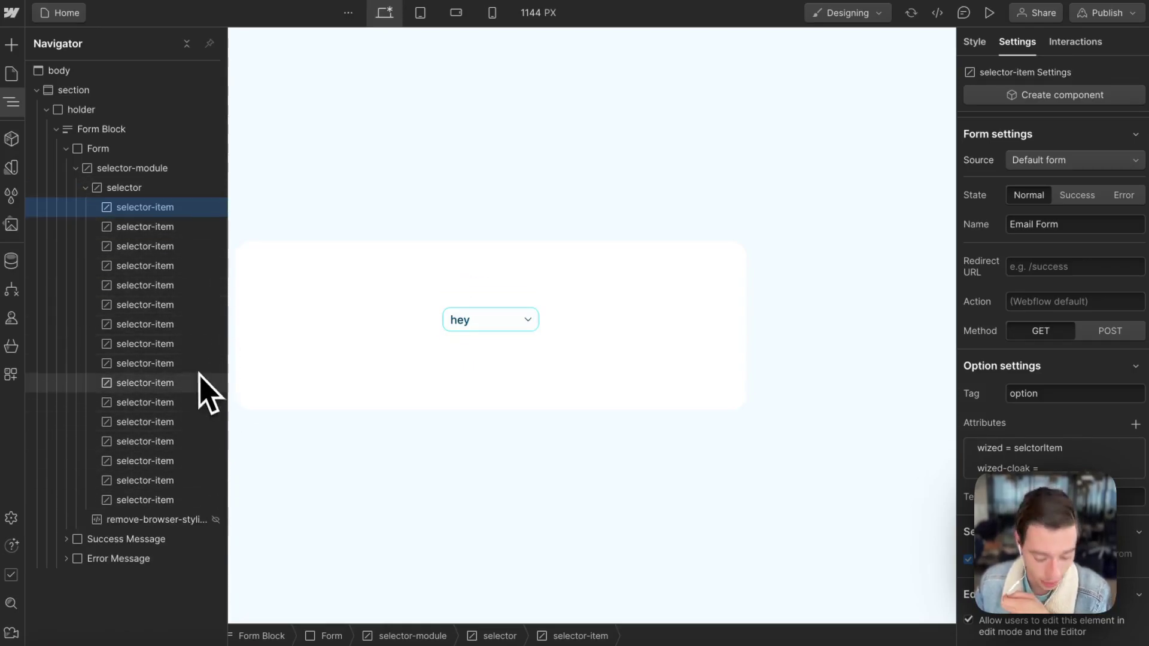
{"action": "key", "text": "Delete"}
{"action": "key", "text": "Delete"}
{"action": "key", "text": "Delete"}
{"action": "key", "text": "Delete"}
{"action": "key", "text": "Delete"}
{"action": "key", "text": "Delete"}
{"action": "key", "text": "Delete"}
{"action": "key", "text": "Delete"}
{"action": "key", "text": "Delete"}
{"action": "key", "text": "Delete"}
{"action": "key", "text": "Delete"}
{"action": "key", "text": "Delete"}
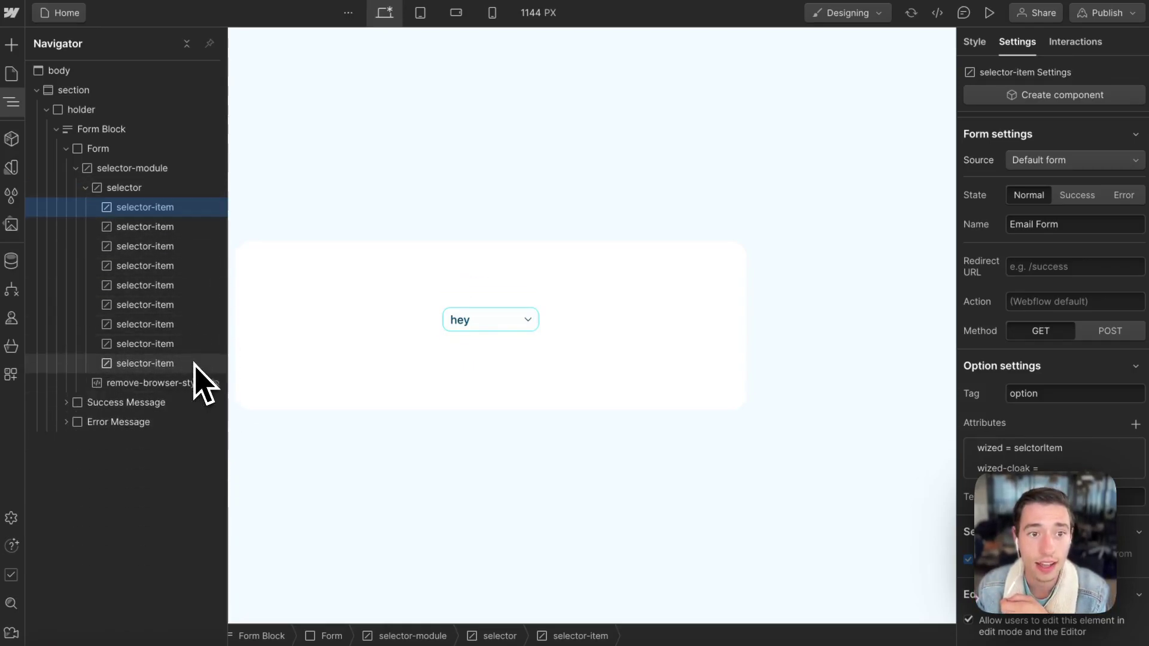
{"action": "key", "text": "Delete"}
{"action": "key", "text": "Delete"}
{"action": "key", "text": "Delete"}
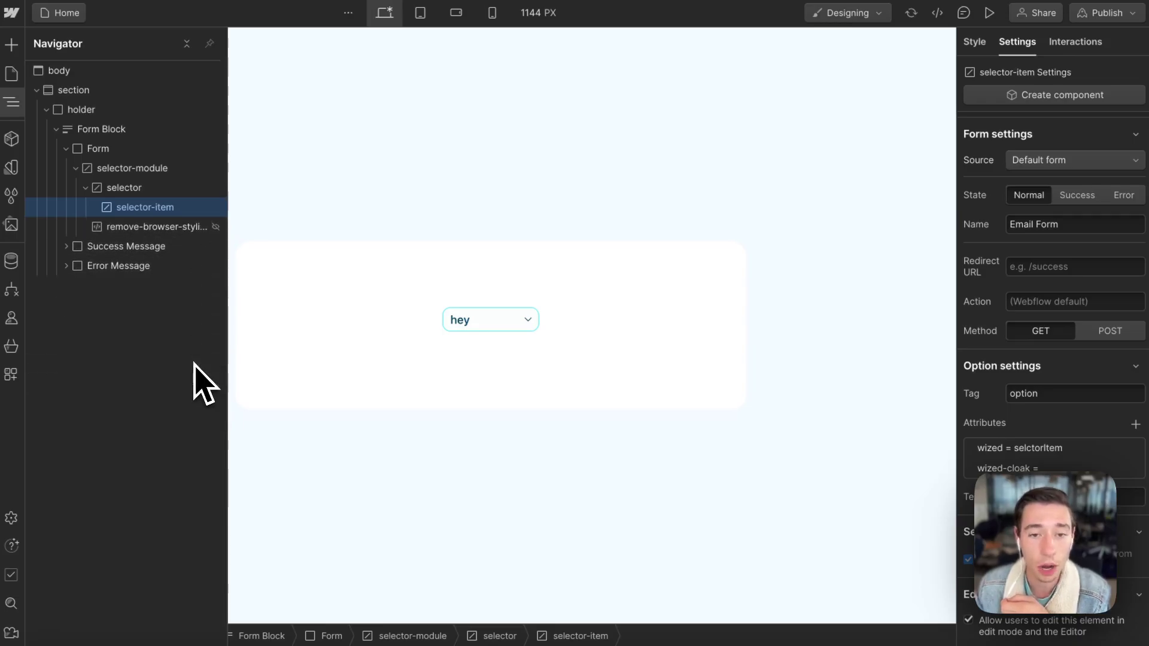
- Set the Wized preview select to Finsweet with the keyboard, then return to Webflow
{"action": "mouse_move", "coordinate": [12, 90]}
{"action": "left_click", "coordinate": [96, 90]}
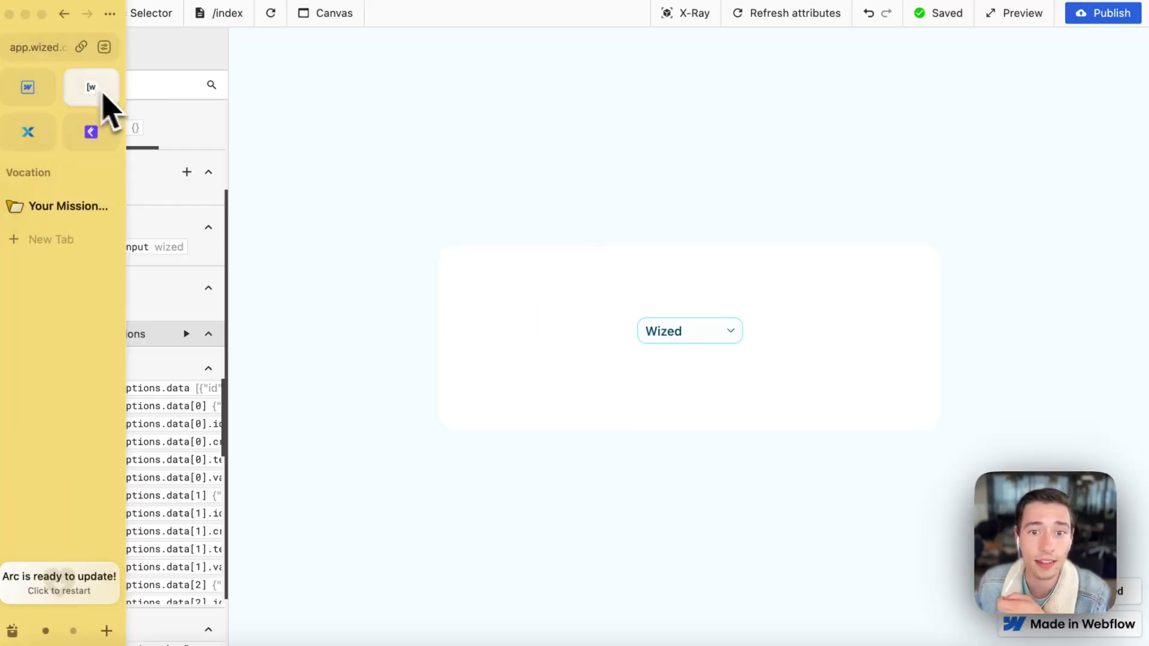
{"action": "left_click", "coordinate": [658, 328]}
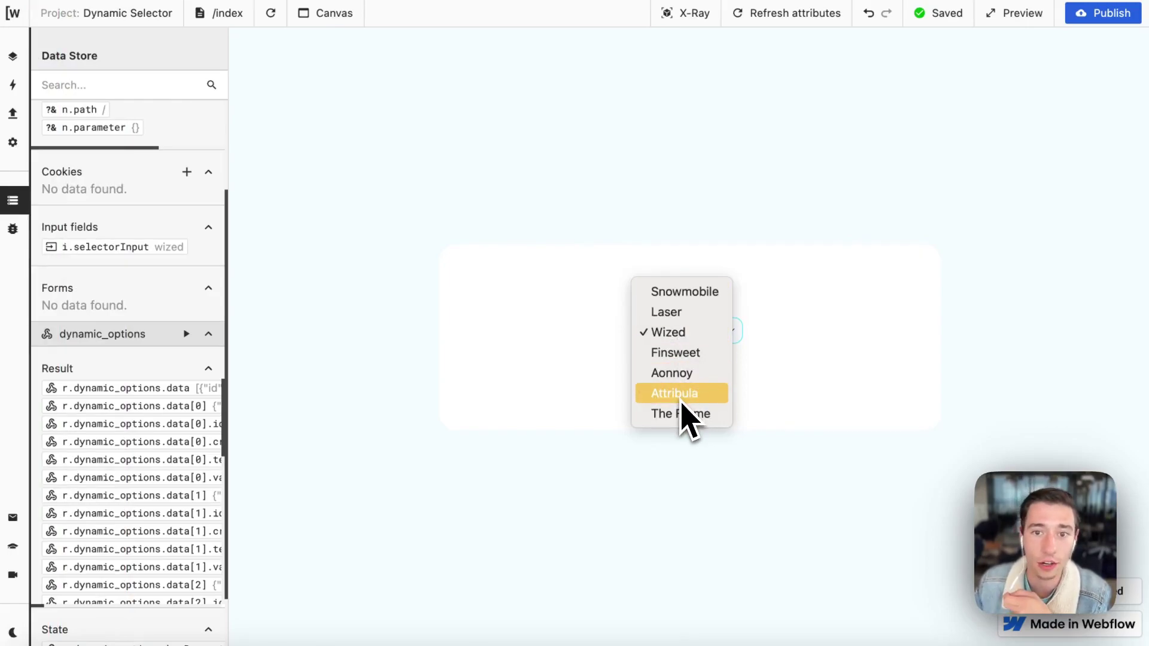
{"action": "key", "text": "Up"}
{"action": "key", "text": "Up"}
{"action": "key", "text": "Return"}
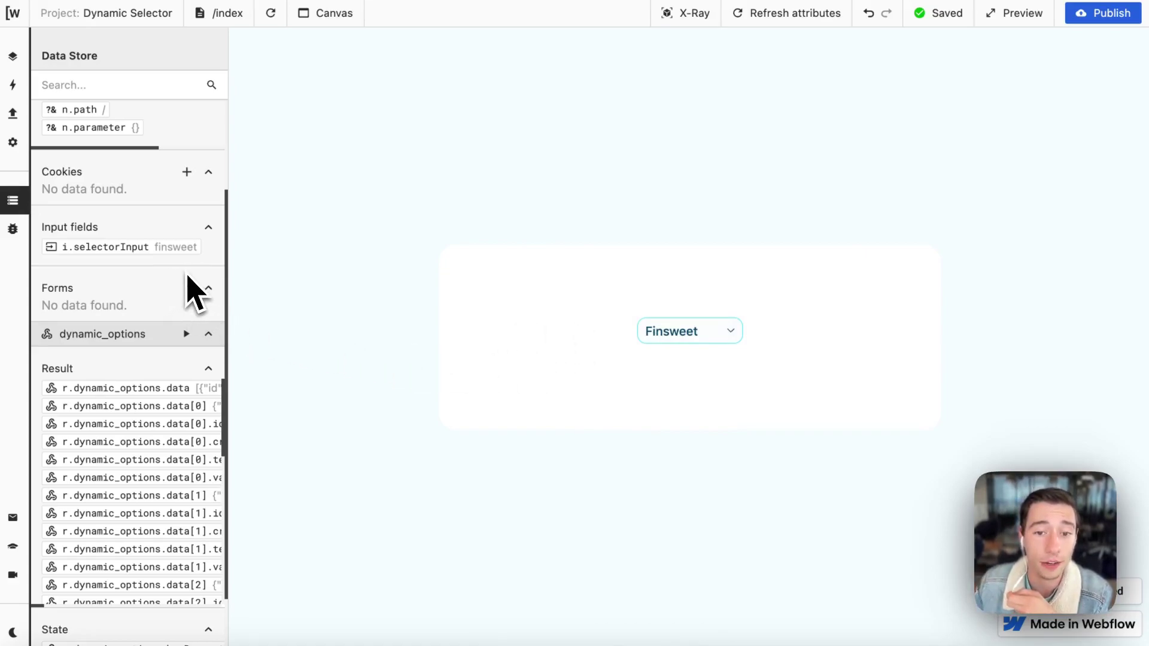
{"action": "left_click", "coordinate": [27, 99]}
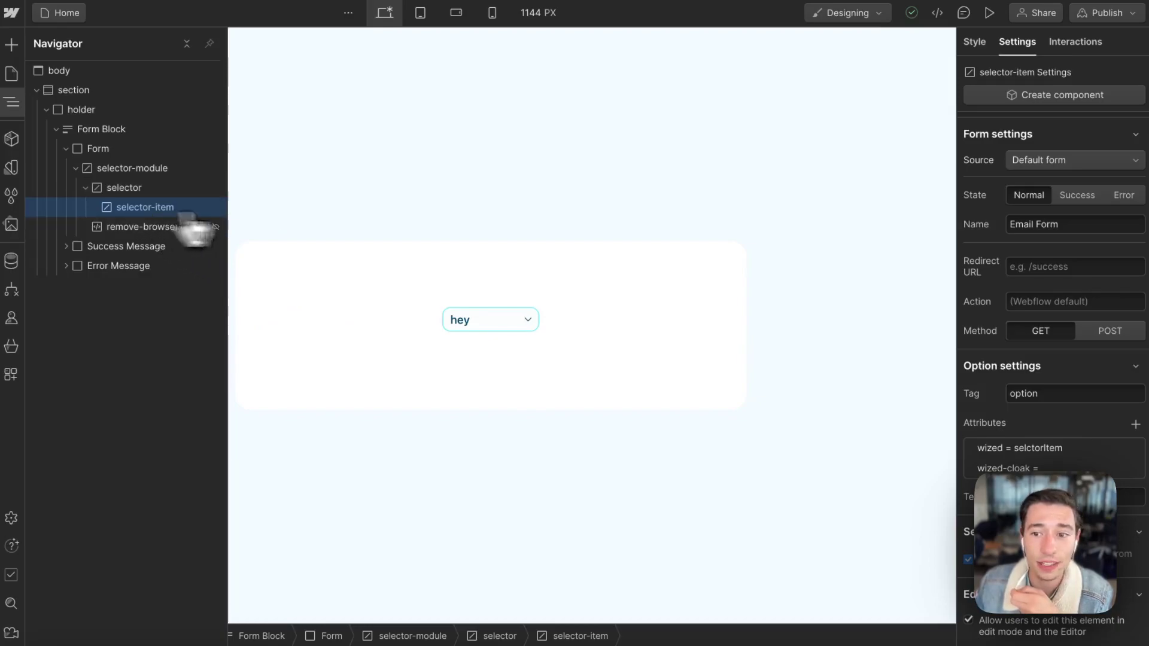
- Delete the option's text 'hey', review its custom attribute and option tag, then select the selector
{"action": "key", "text": "BackSpace"}
{"action": "key", "text": "BackSpace"}
{"action": "key", "text": "BackSpace"}
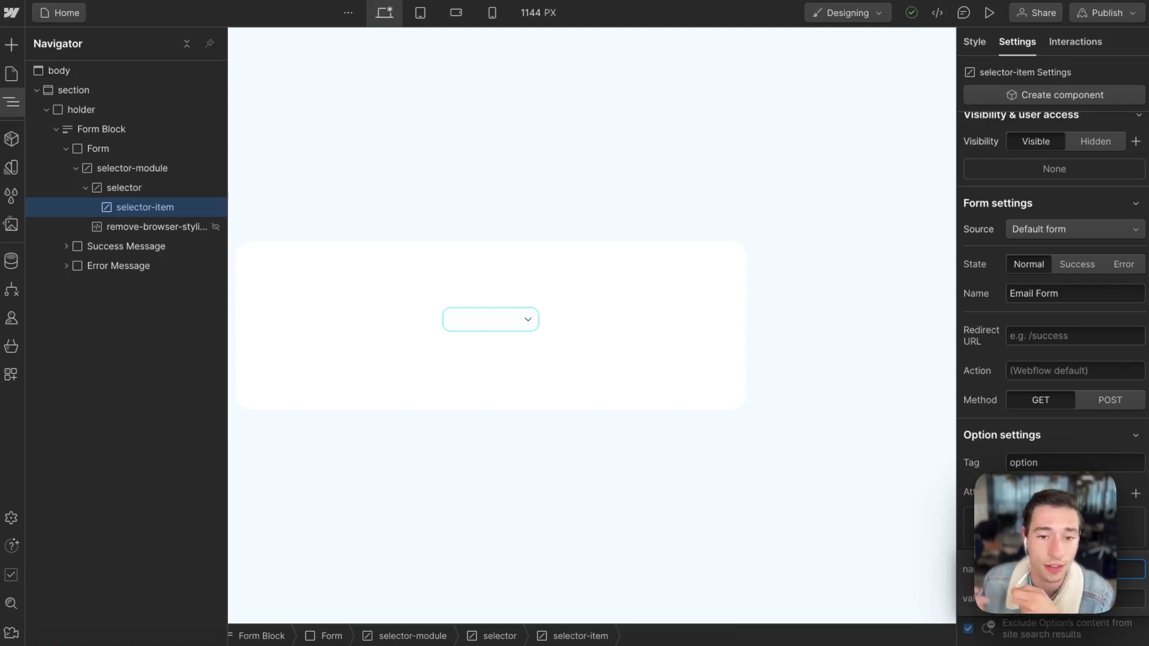
{"action": "key", "text": "Escape"}
{"action": "left_click", "coordinate": [1048, 518]}
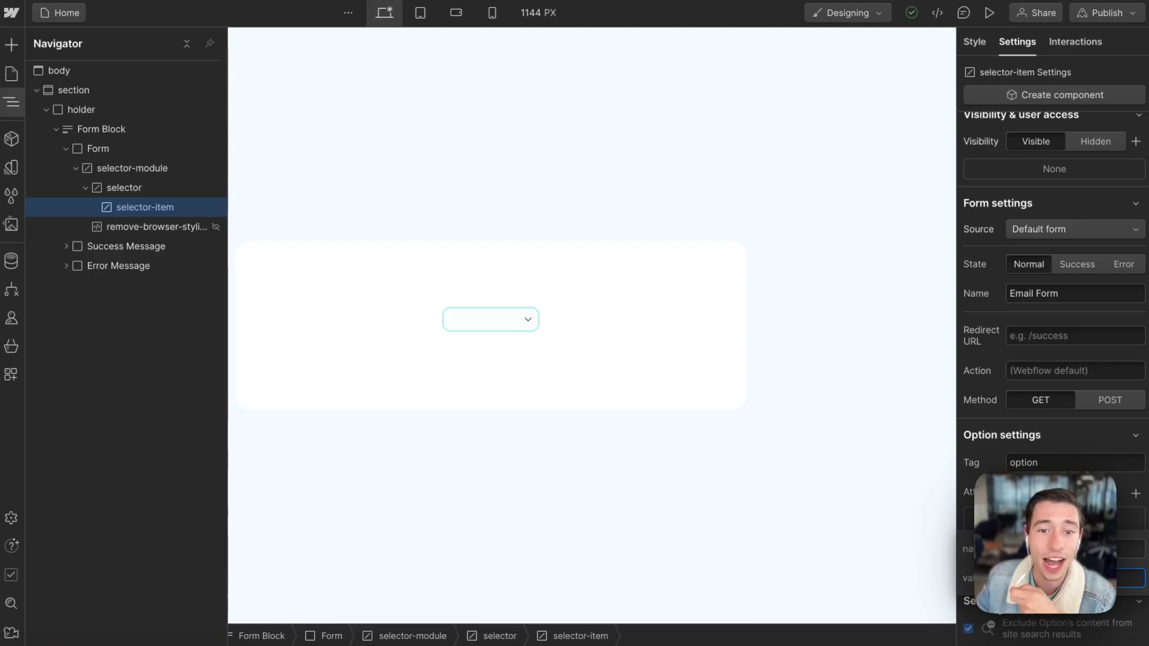
{"action": "key", "text": "Escape"}
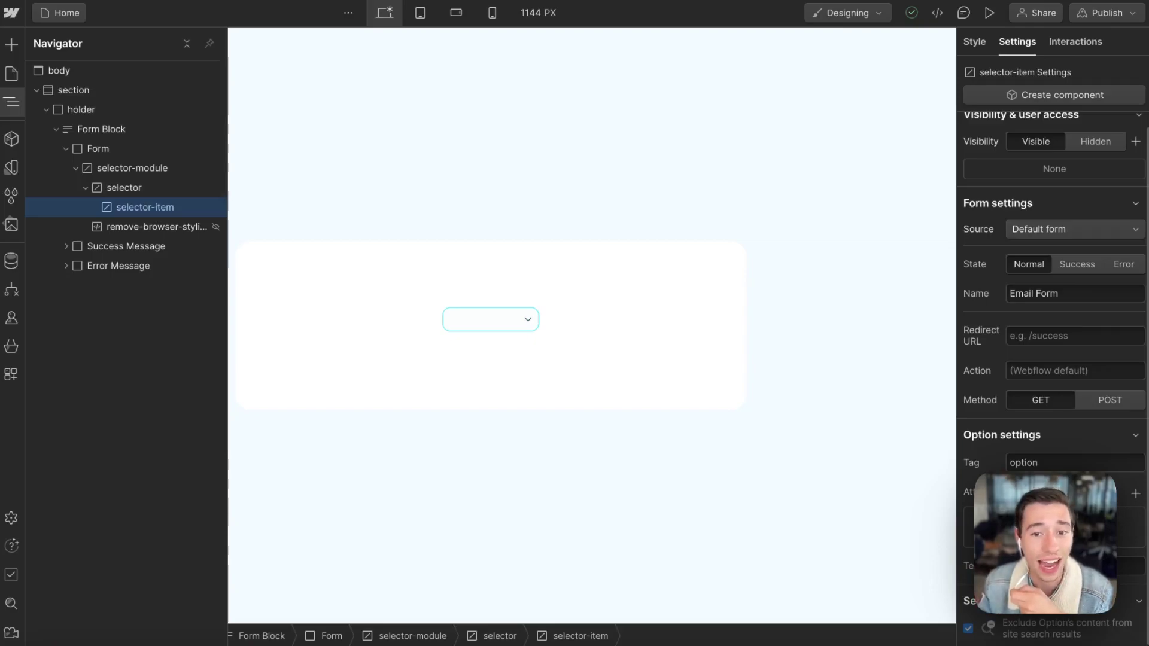
{"action": "double_click", "coordinate": [1049, 460]}
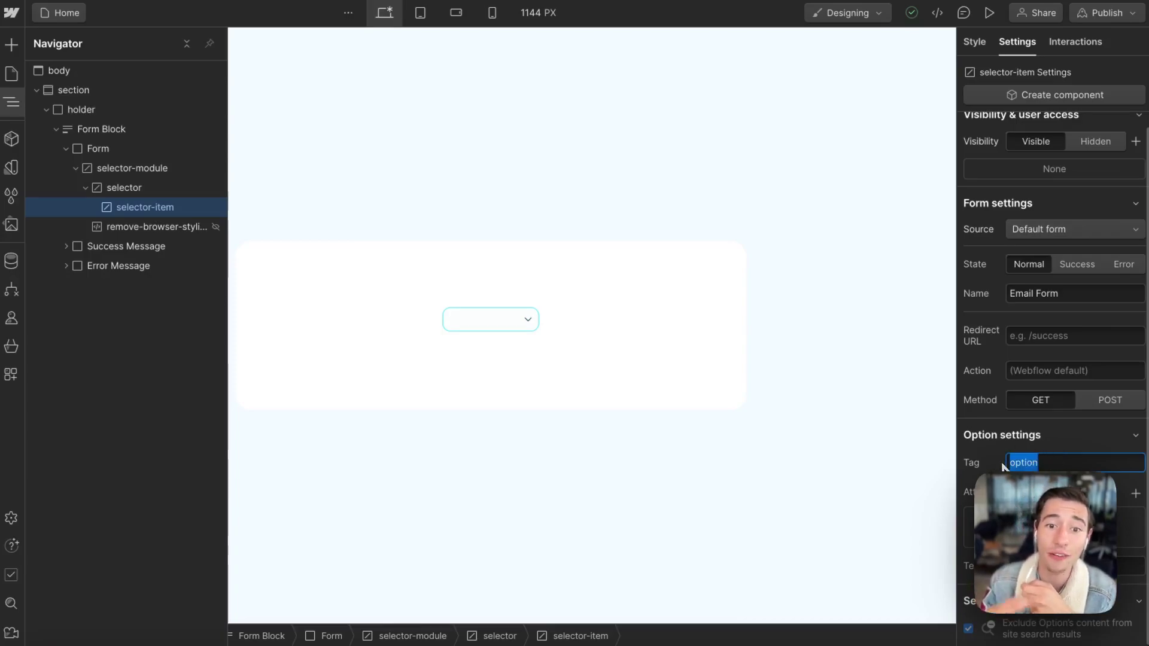
{"action": "left_click", "coordinate": [128, 186]}
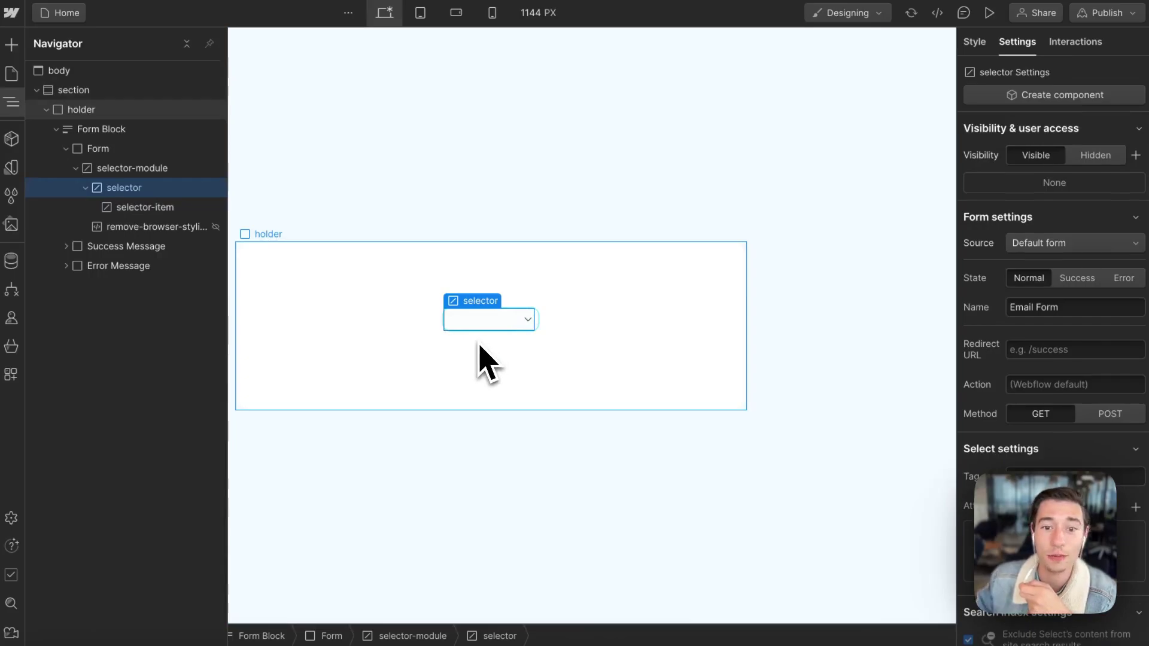
- In Wized, choose Laser in the preview select so i.selectorInput reads laser
{"action": "mouse_move", "coordinate": [2, 194]}
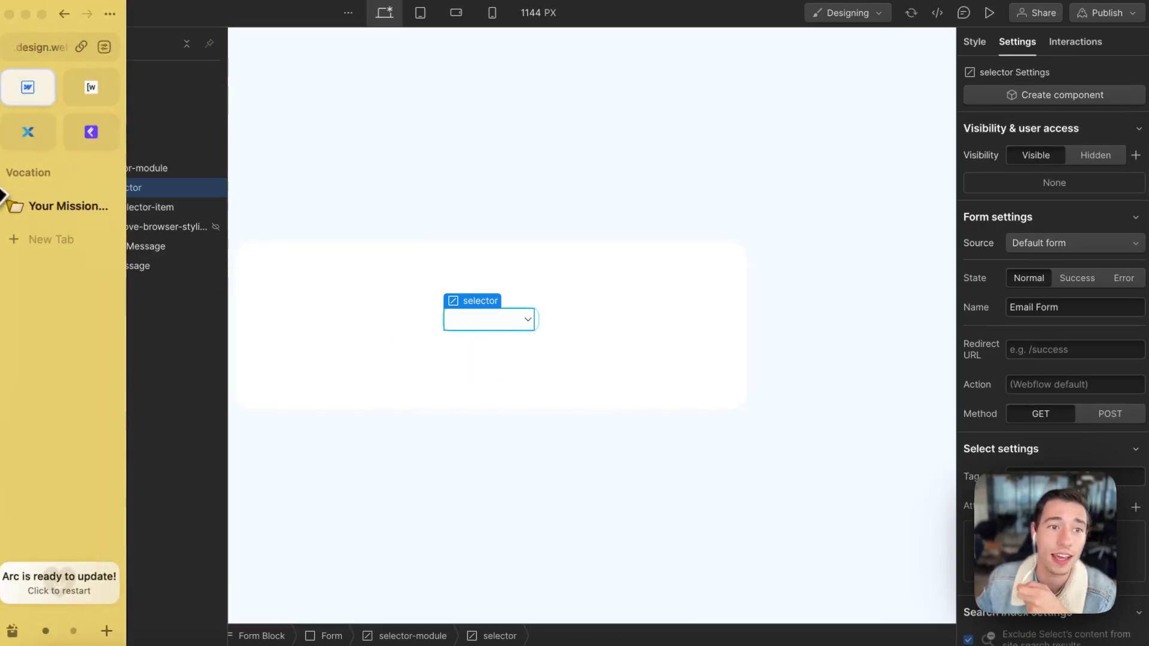
{"action": "left_click", "coordinate": [90, 89]}
{"action": "left_click", "coordinate": [676, 335]}
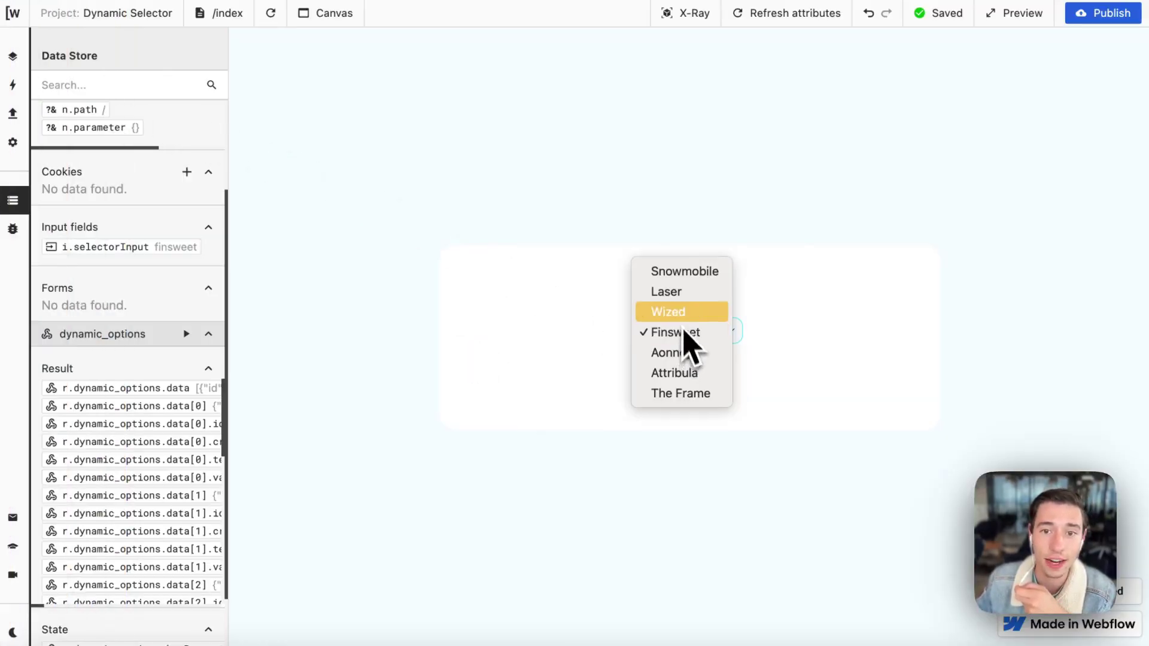
{"action": "left_click", "coordinate": [677, 293]}
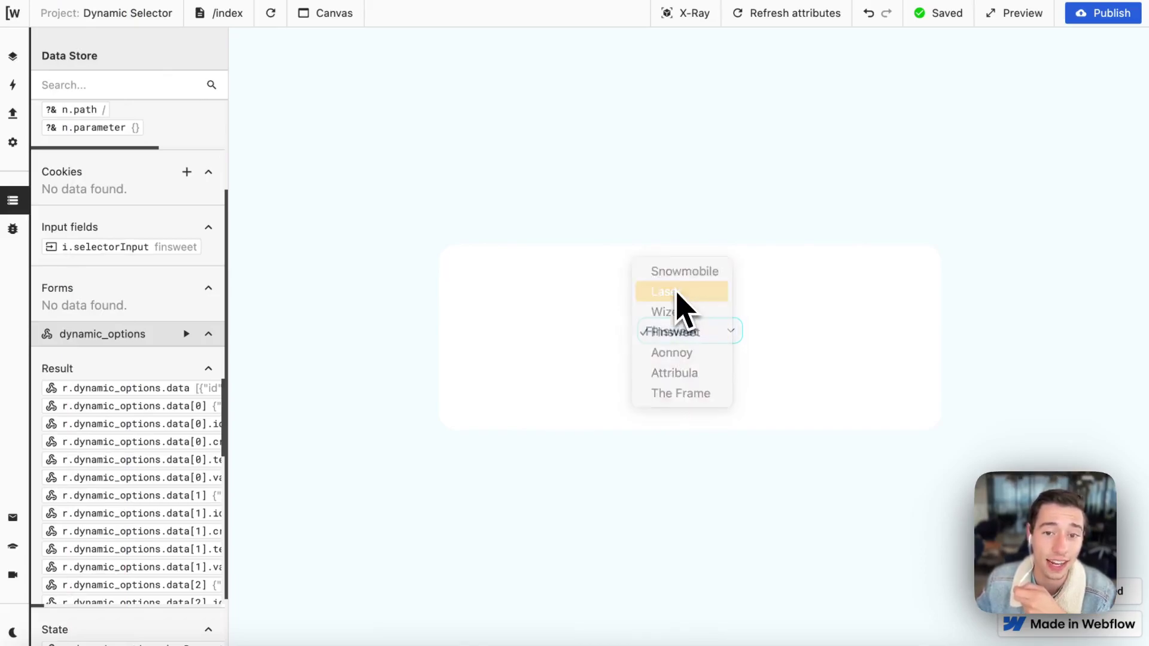
{"action": "left_click", "coordinate": [679, 332]}
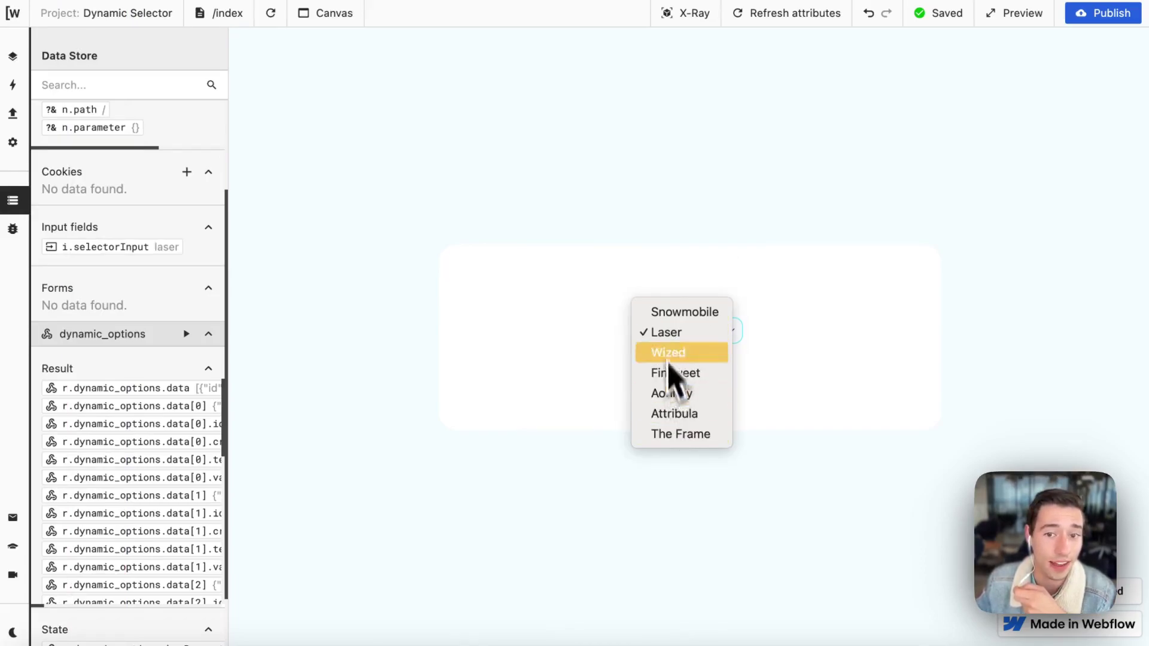
{"action": "left_click", "coordinate": [837, 341]}
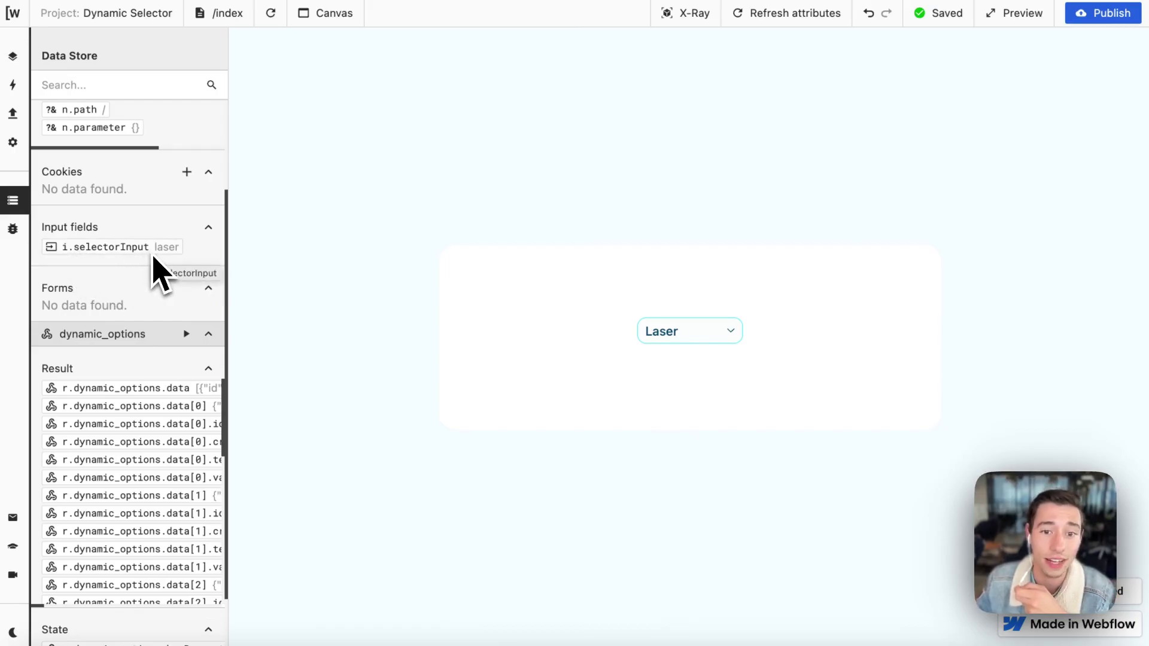
- Select the holder div in Webflow, then show the Wized Actions list
{"action": "left_click", "coordinate": [26, 111]}
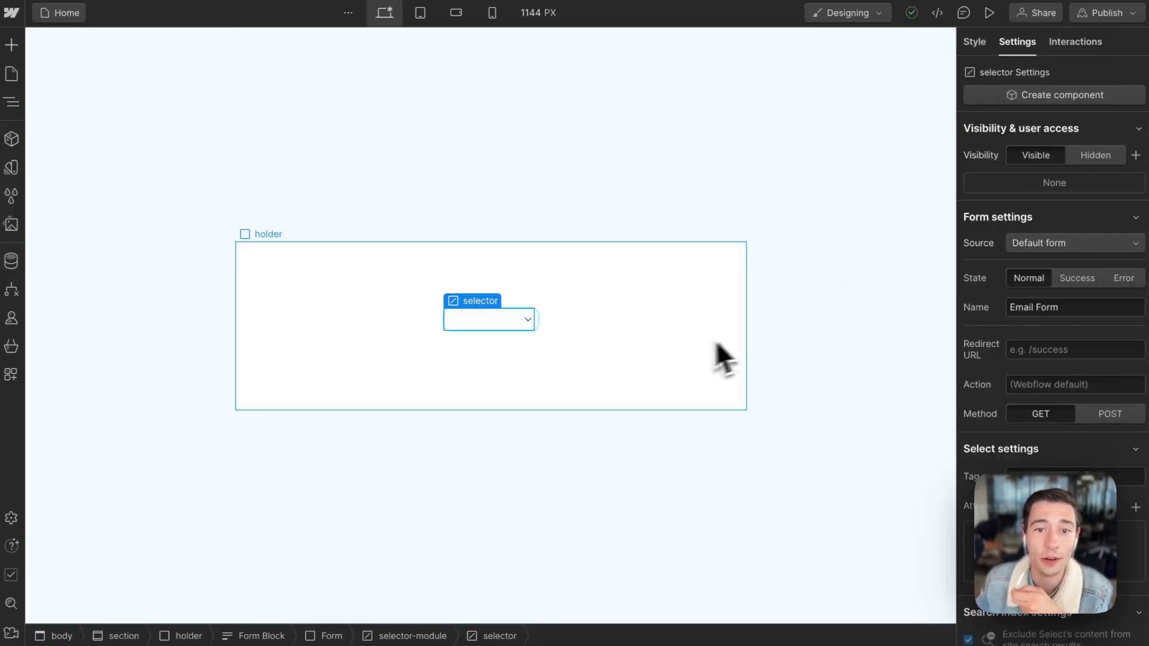
{"action": "left_click", "coordinate": [712, 346]}
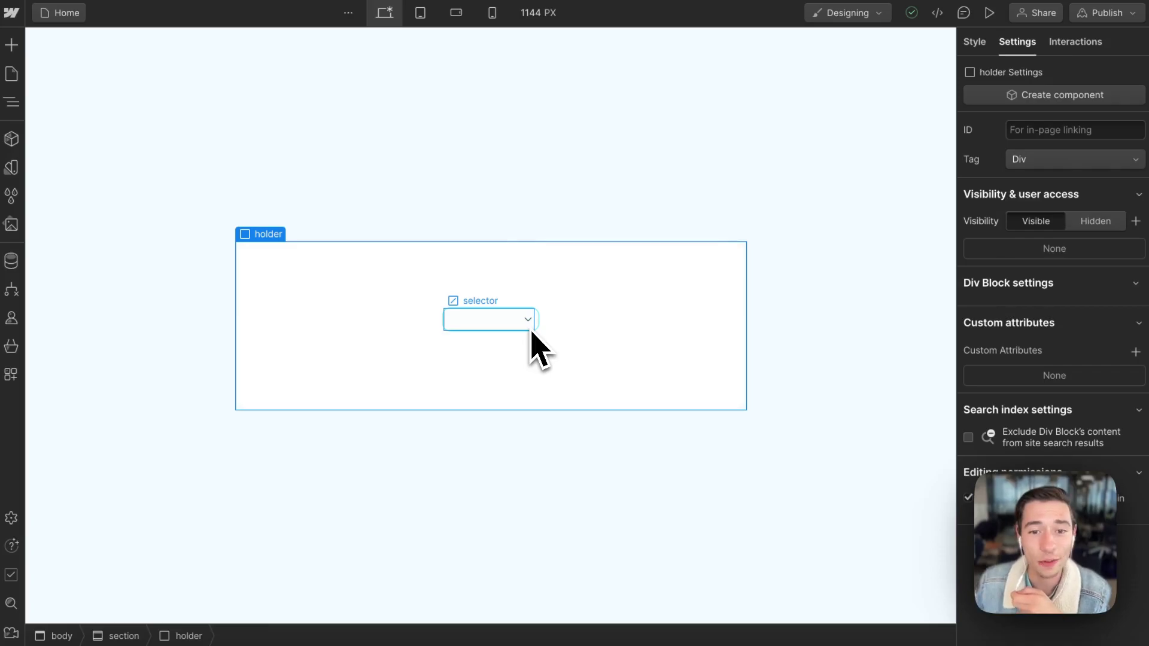
{"action": "mouse_move", "coordinate": [77, 154]}
{"action": "left_click", "coordinate": [90, 99]}
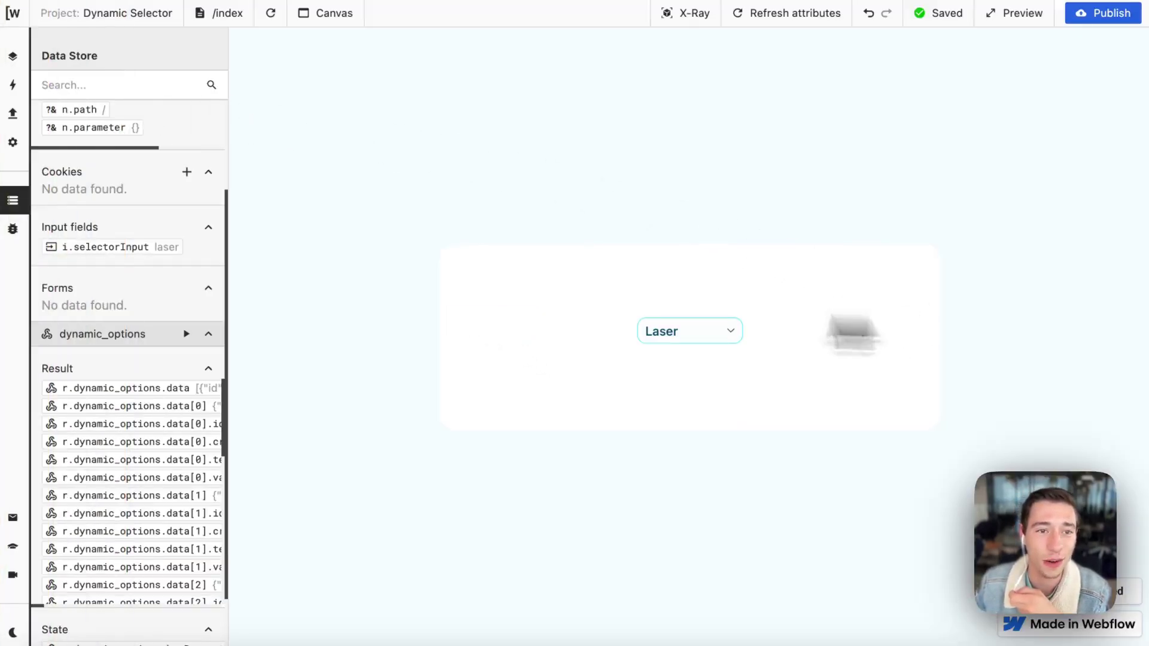
{"action": "left_click", "coordinate": [13, 85]}
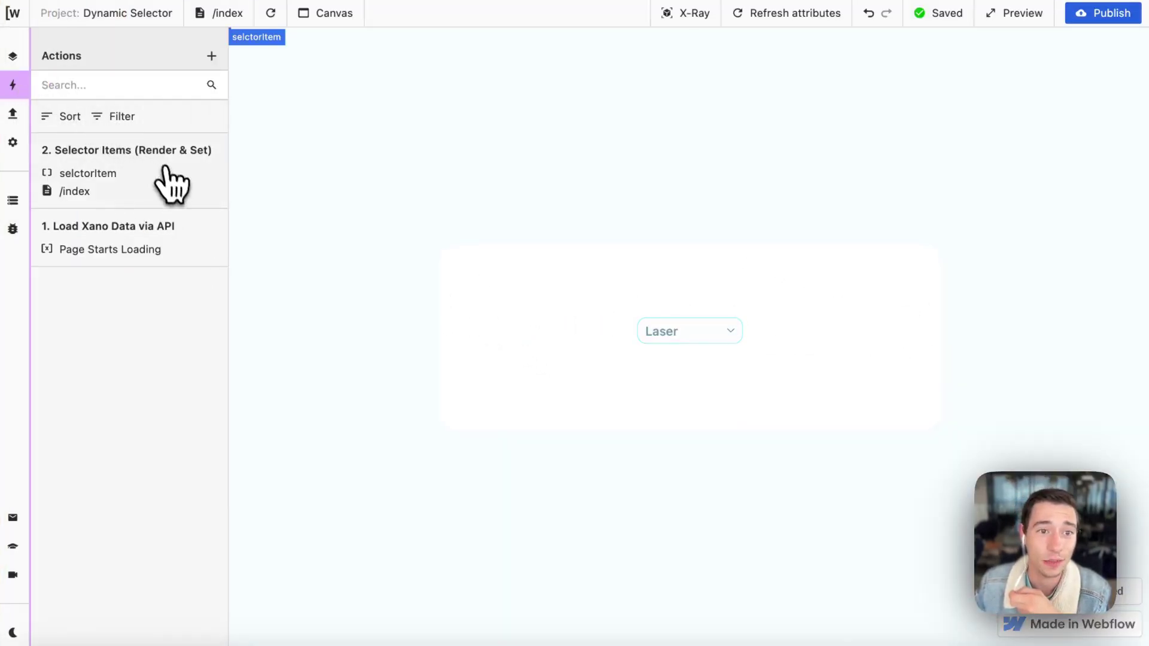
- Open the Load Xano Data via API action, refresh attributes, and close its settings
{"action": "left_click", "coordinate": [155, 242]}
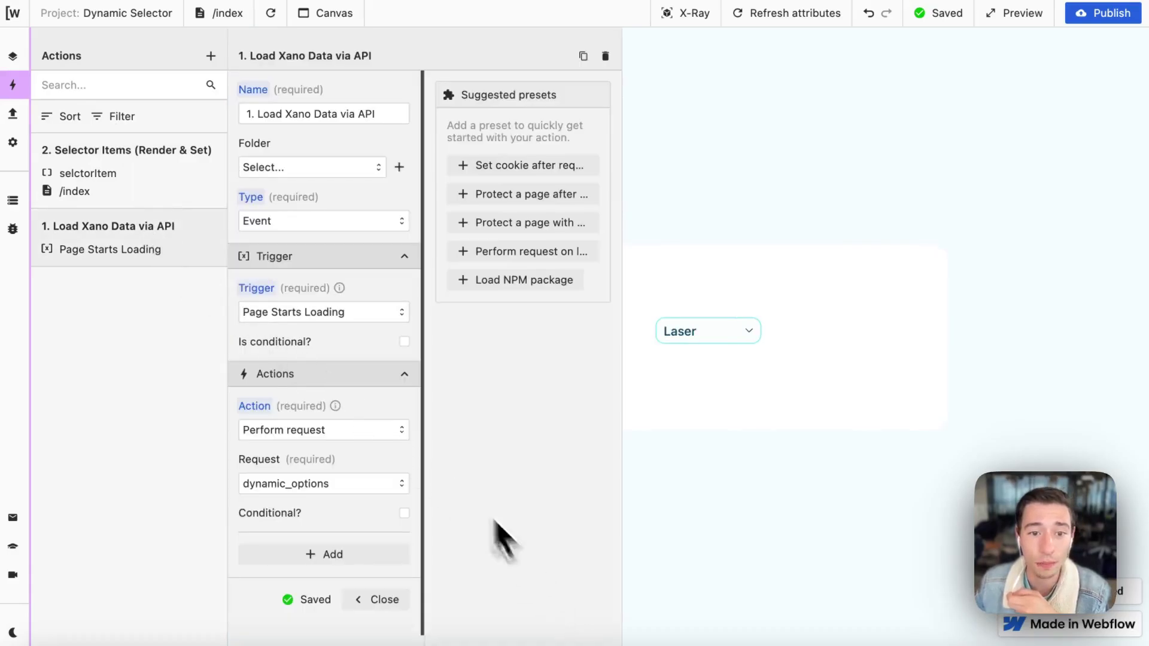
{"action": "left_click", "coordinate": [783, 15]}
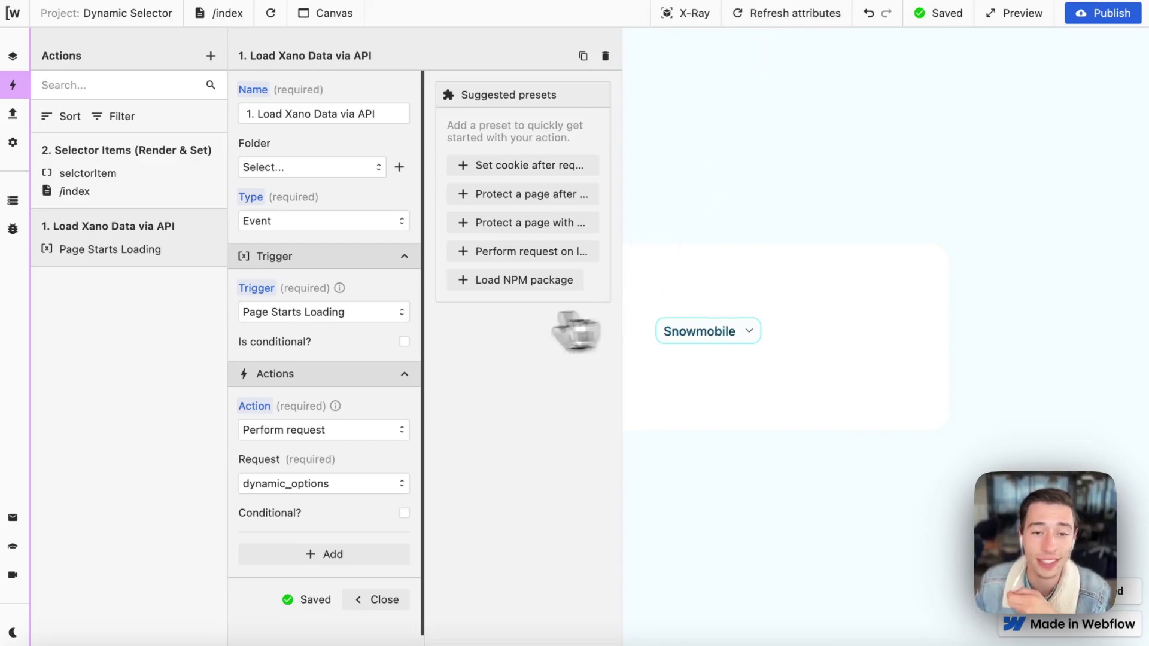
{"action": "scroll", "coordinate": [347, 419], "scroll_direction": "down", "scroll_amount": 2}
{"action": "left_click", "coordinate": [376, 540]}
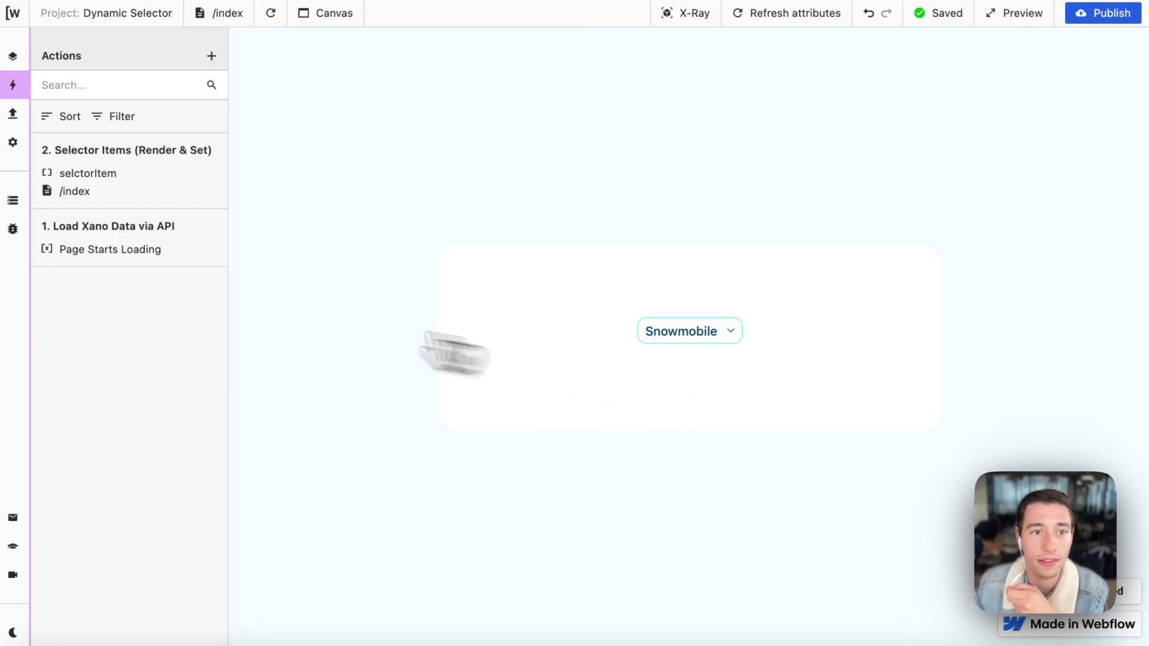
- Open the Selector Items (Render & Set) action and verify the selector-item's option tag in Webflow
{"action": "left_click", "coordinate": [144, 174]}
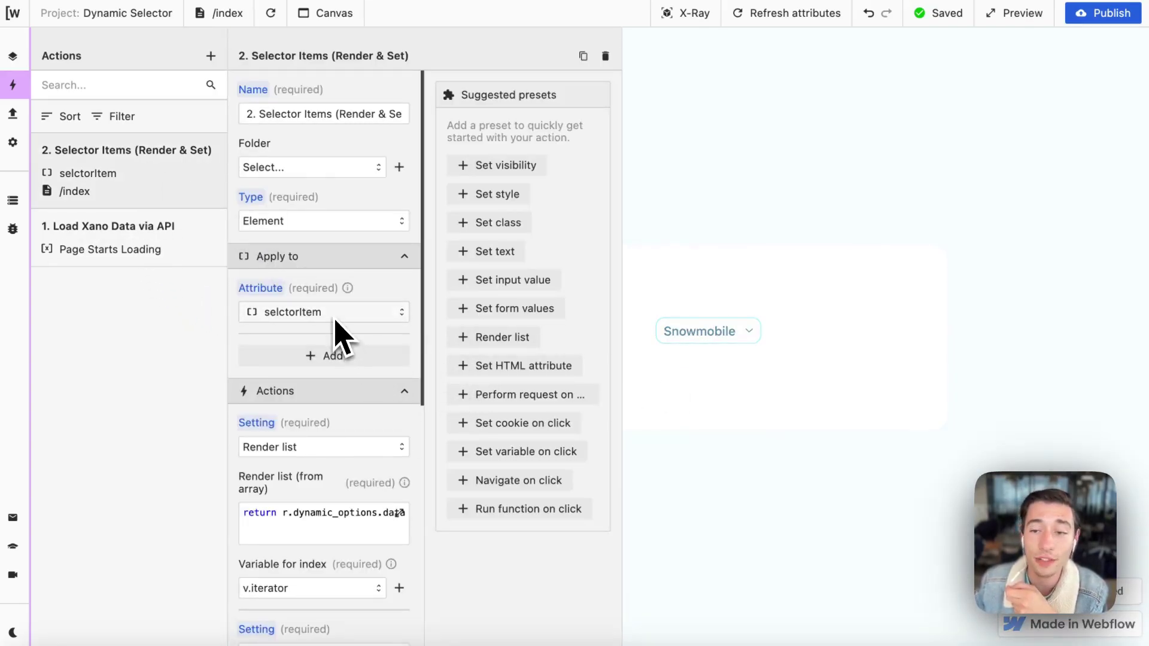
{"action": "left_click", "coordinate": [23, 102]}
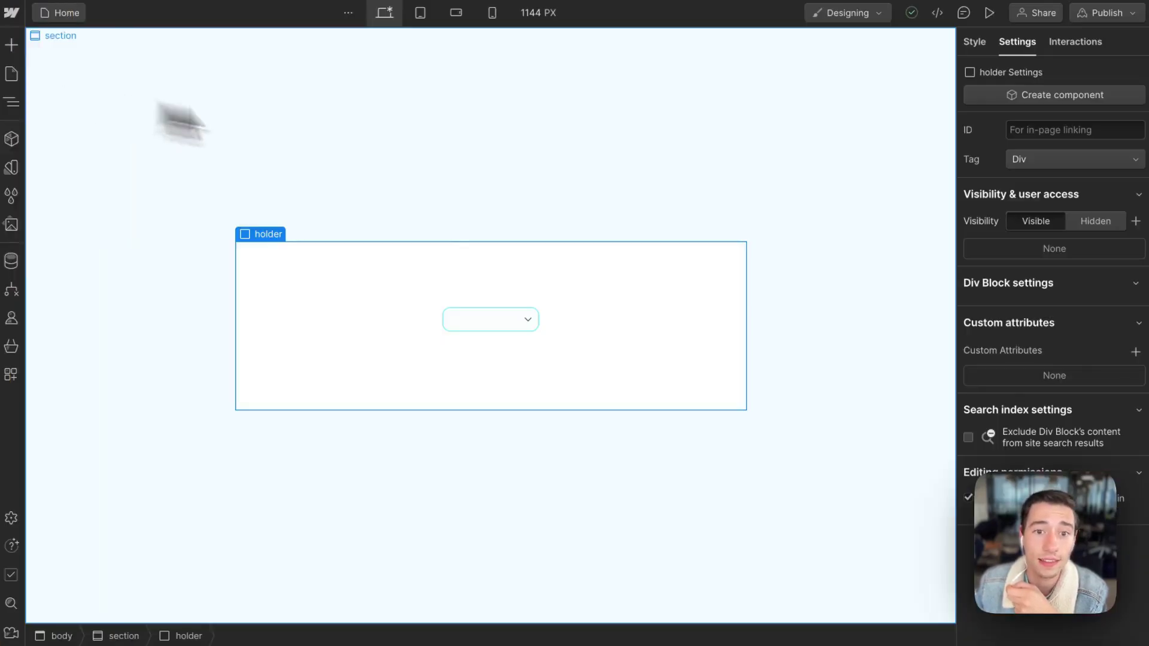
{"action": "left_click", "coordinate": [467, 314]}
{"action": "left_click", "coordinate": [12, 102]}
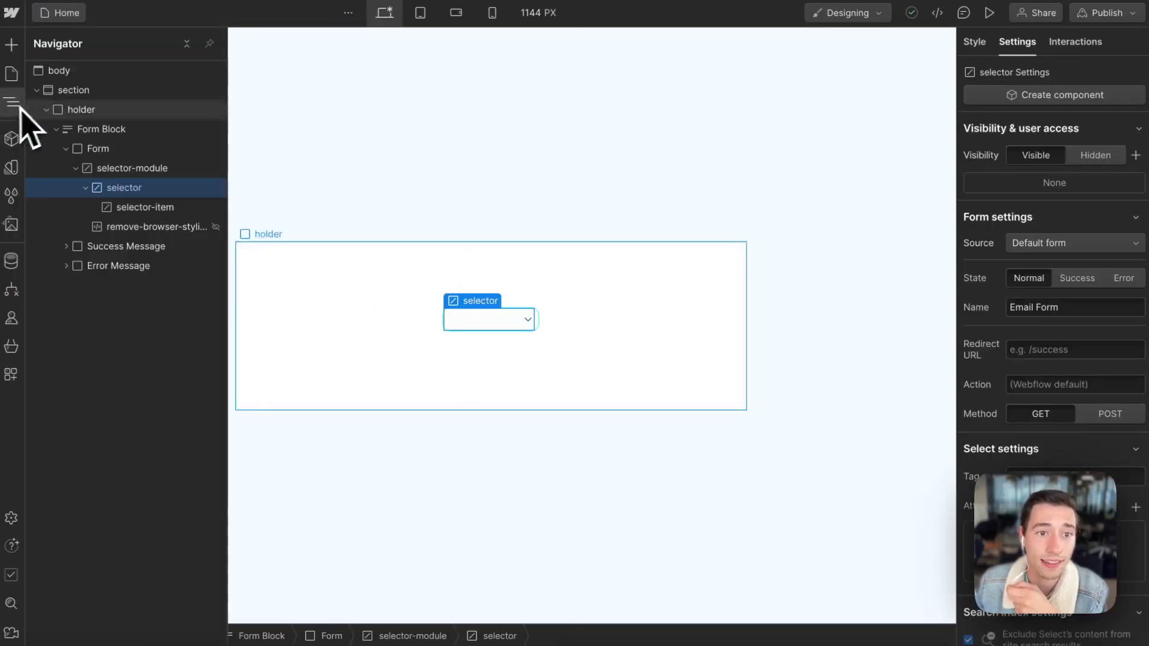
{"action": "left_click", "coordinate": [161, 207]}
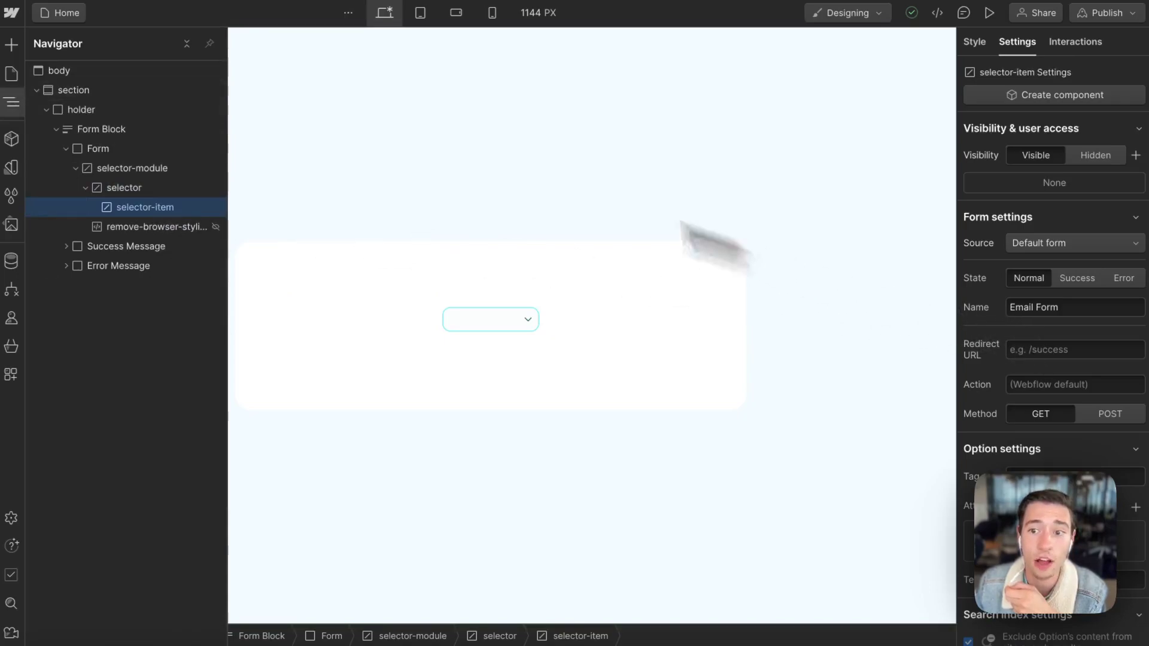
{"action": "left_click", "coordinate": [1053, 470]}
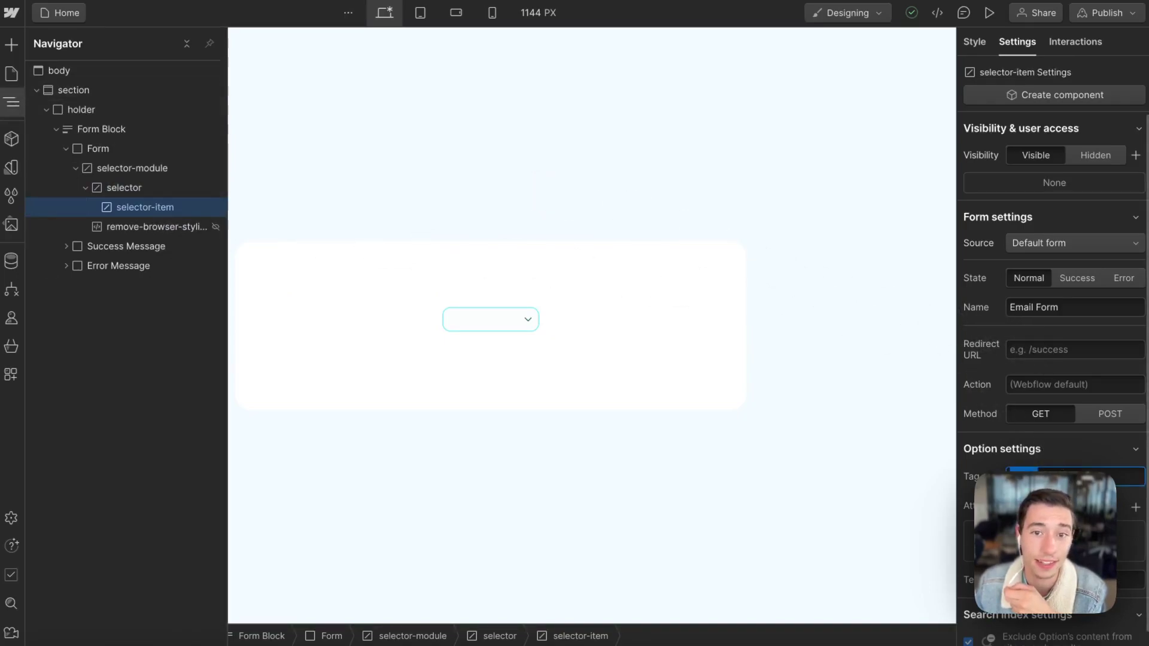
{"action": "scroll", "coordinate": [1053, 359], "scroll_direction": "down", "scroll_amount": 1}
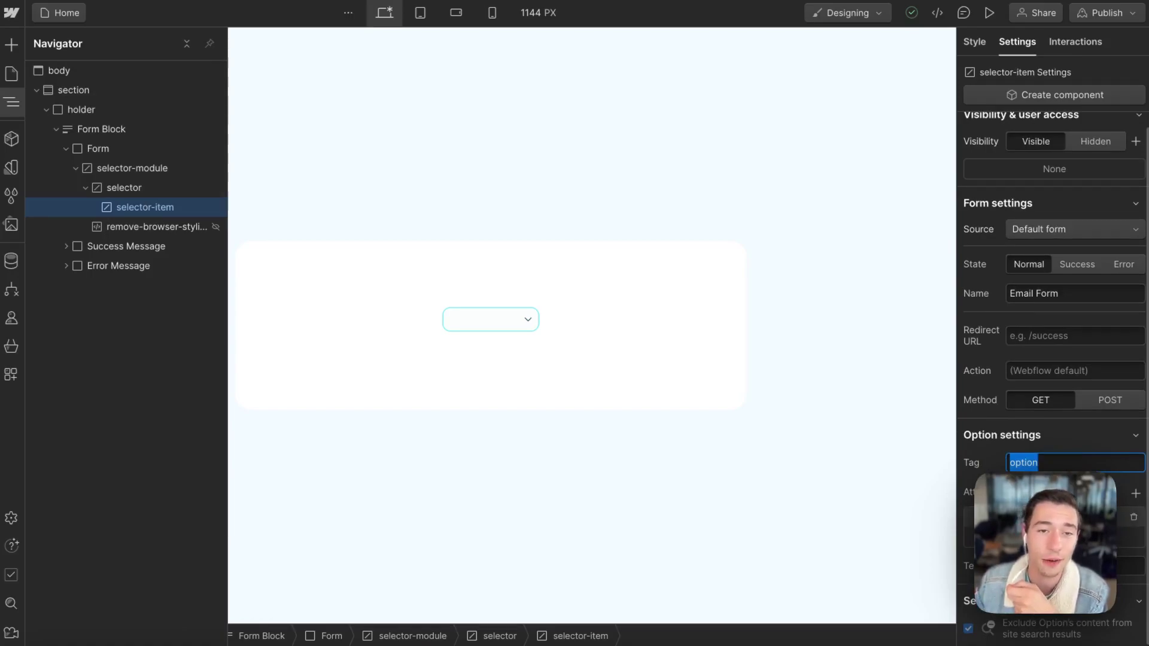
{"action": "mouse_move", "coordinate": [98, 195]}
{"action": "left_click", "coordinate": [46, 72]}
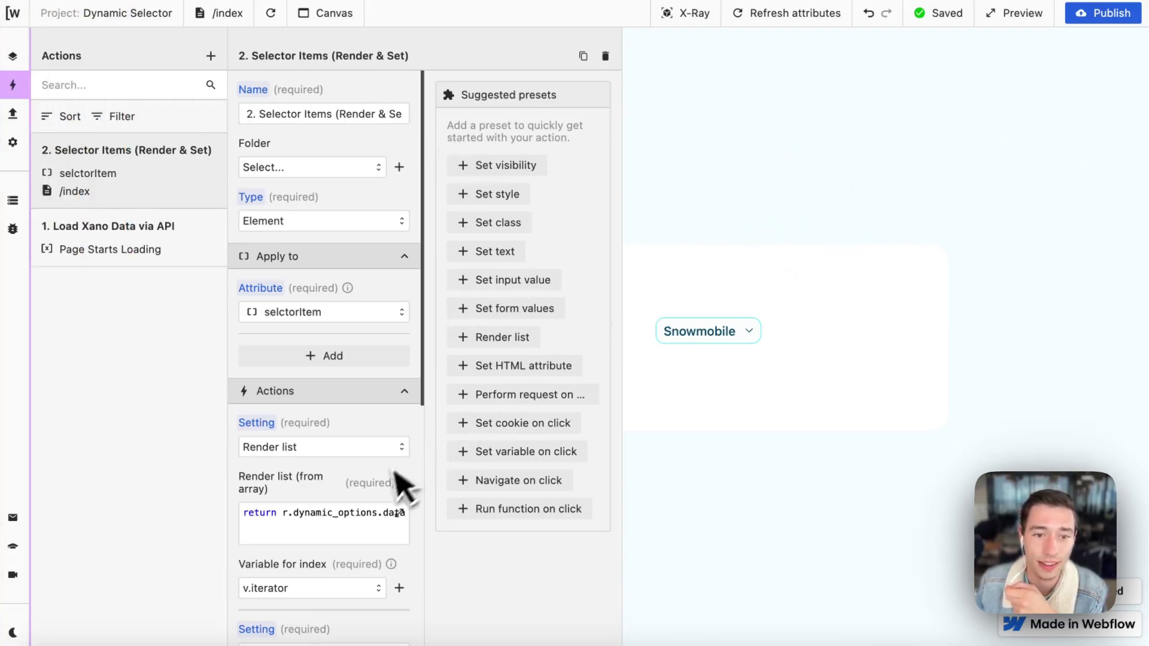
{"action": "scroll", "coordinate": [395, 485], "scroll_direction": "down", "scroll_amount": 2}
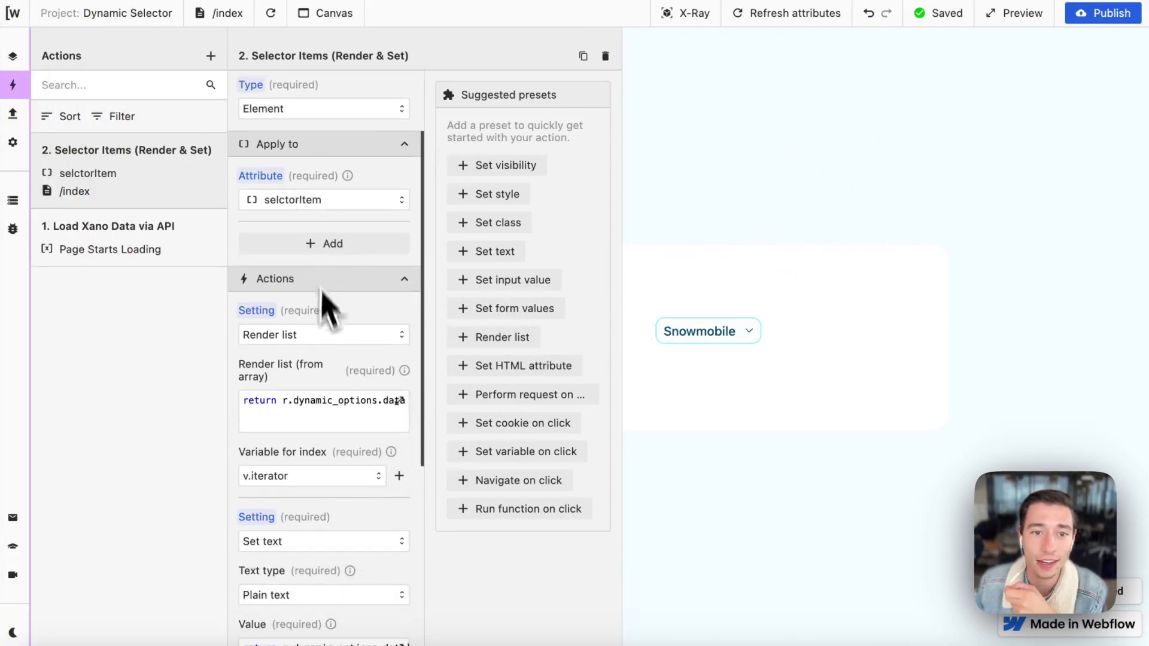
{"action": "left_click", "coordinate": [323, 342]}
{"action": "left_click", "coordinate": [327, 340]}
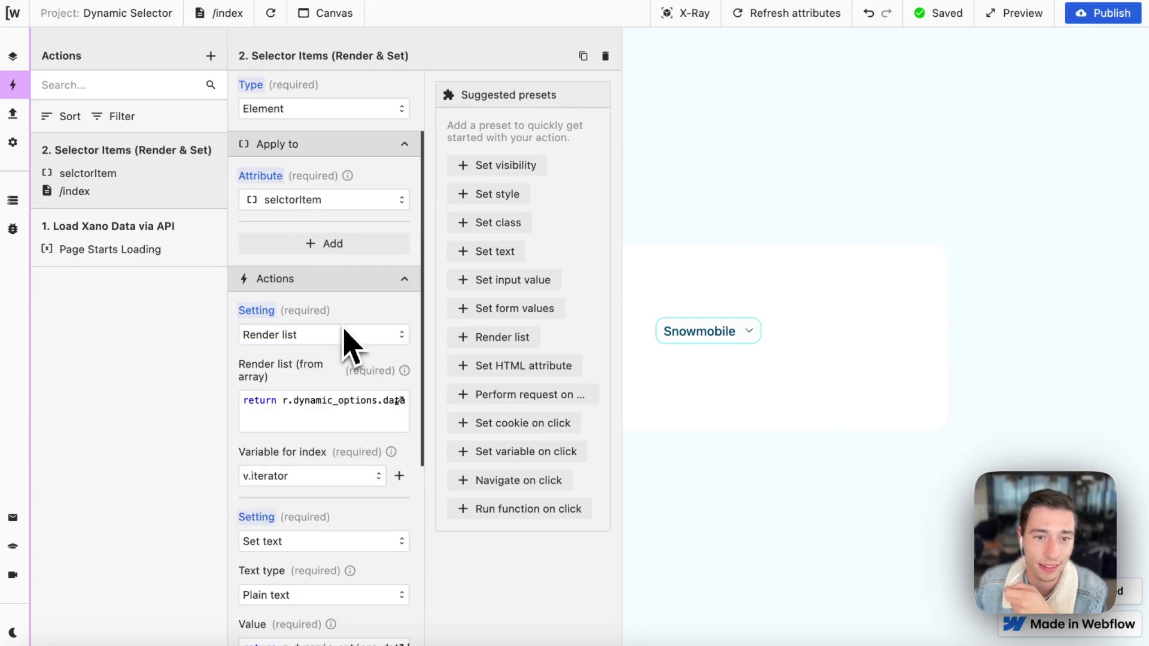
{"action": "left_click", "coordinate": [367, 413]}
{"action": "left_click", "coordinate": [826, 442]}
{"action": "scroll", "coordinate": [726, 521], "scroll_direction": "down", "scroll_amount": 1}
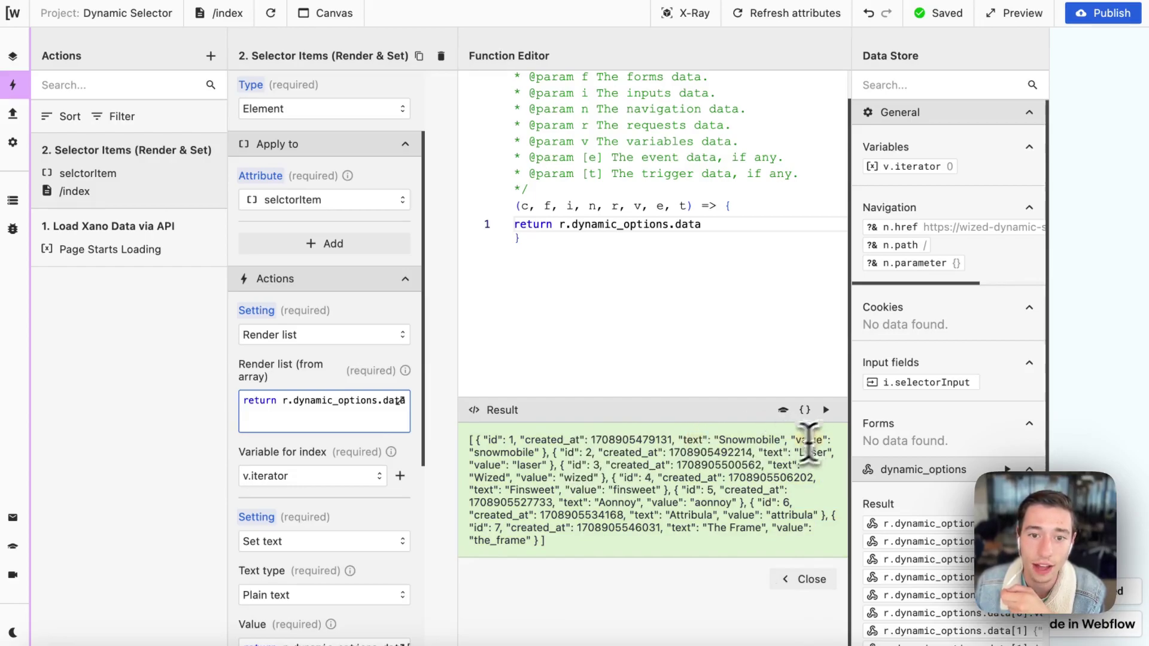
{"action": "double_click", "coordinate": [808, 440]}
{"action": "left_click", "coordinate": [799, 581]}
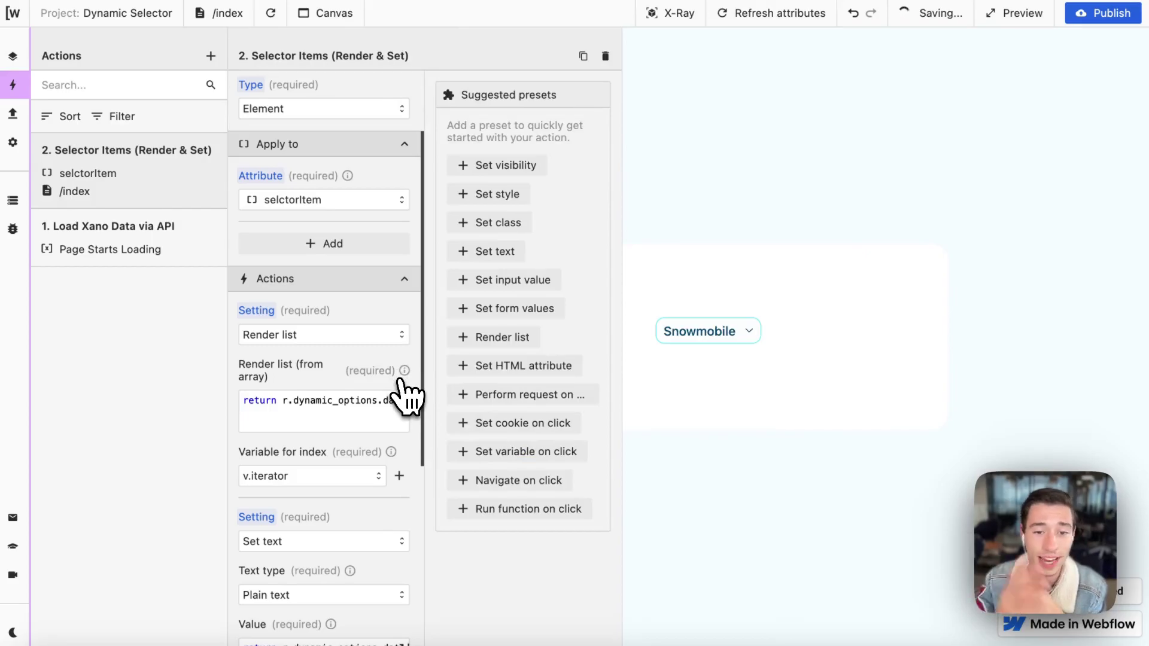
- In Webflow, duplicate selector-item a couple of times, then undo back to a single option
{"action": "mouse_move", "coordinate": [7, 206]}
{"action": "left_click", "coordinate": [31, 87]}
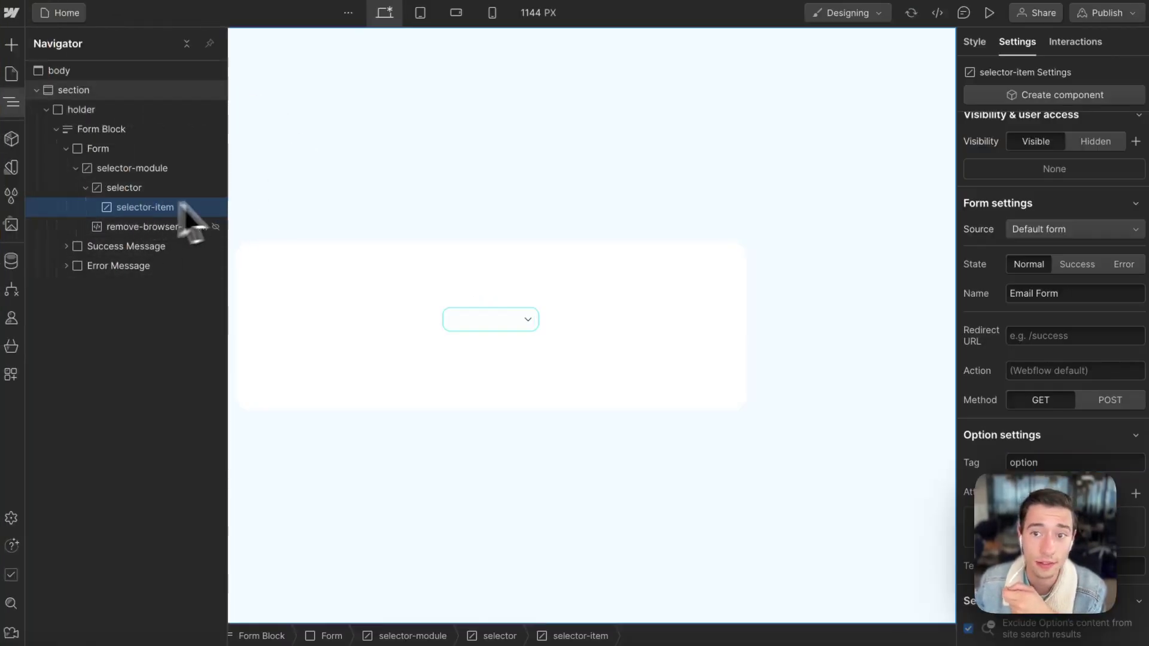
{"action": "key", "text": "super+d"}
{"action": "key", "text": "super+d"}
{"action": "key", "text": "super+d"}
{"action": "key", "text": "super+d"}
{"action": "key", "text": "super+d"}
{"action": "key", "text": "super+d"}
{"action": "key", "text": "super+d"}
{"action": "key", "text": "super+d"}
{"action": "key", "text": "super+d"}
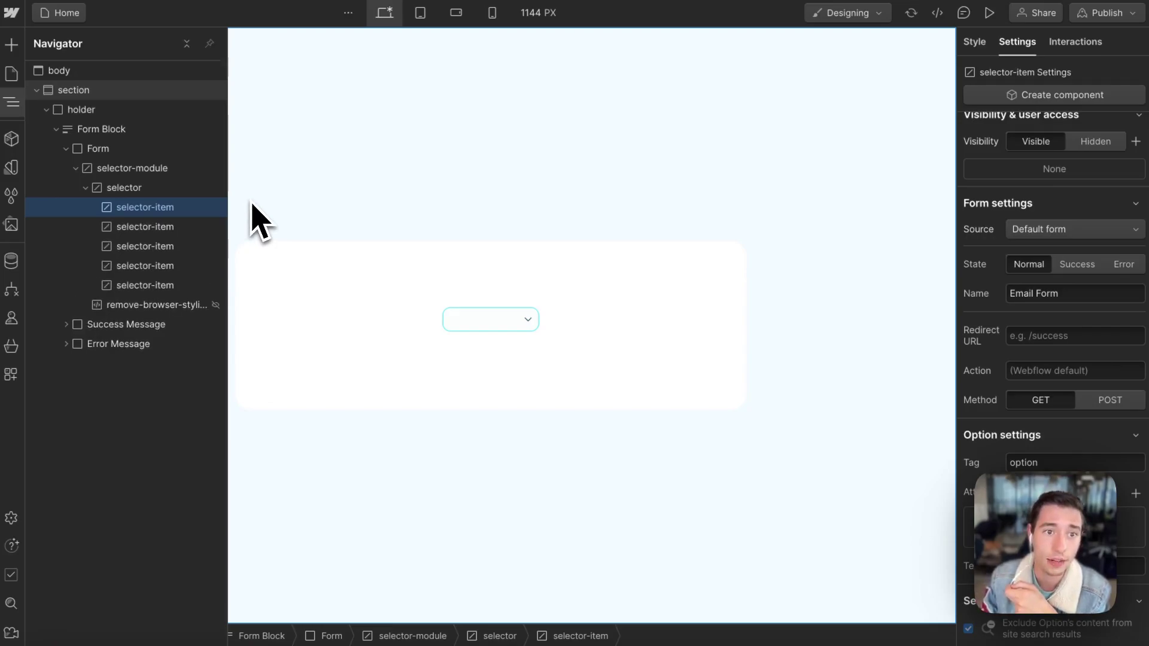
{"action": "key", "text": "super+d"}
{"action": "key", "text": "super+d"}
{"action": "key", "text": "super+d"}
{"action": "key", "text": "super+d"}
{"action": "key", "text": "super+d"}
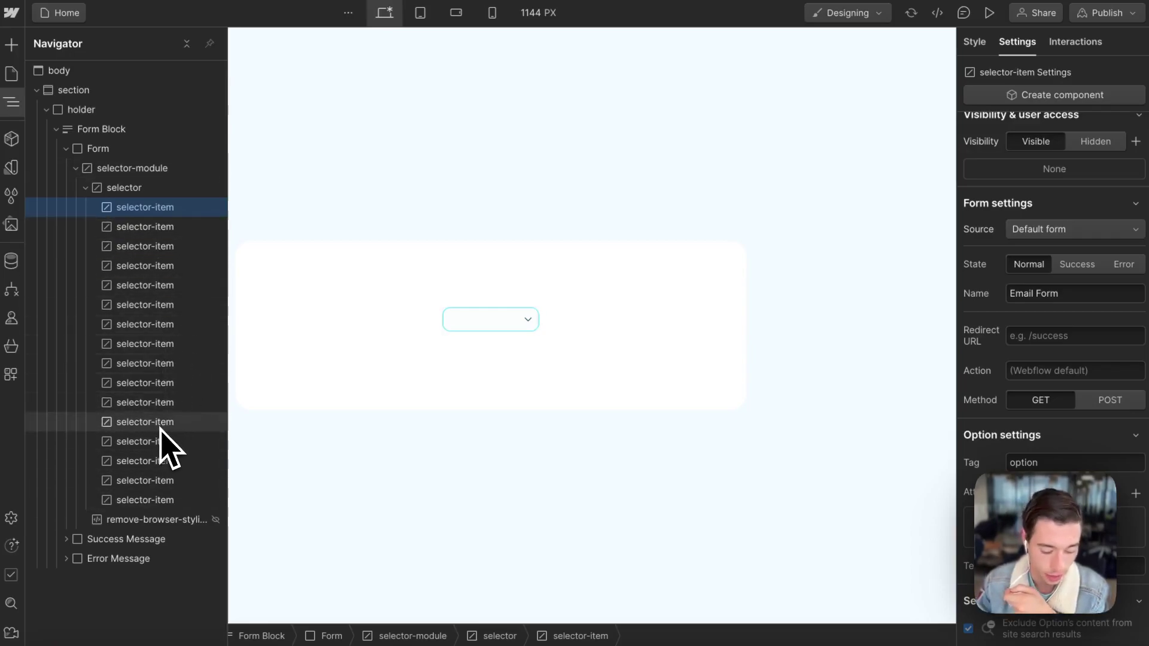
{"action": "key", "text": "super+z"}
{"action": "key", "text": "super+z"}
{"action": "key", "text": "super+z"}
{"action": "key", "text": "super+z"}
{"action": "key", "text": "super+z"}
{"action": "key", "text": "super+z"}
{"action": "key", "text": "super+z"}
{"action": "key", "text": "super+z"}
{"action": "key", "text": "super+z"}
{"action": "key", "text": "super+z"}
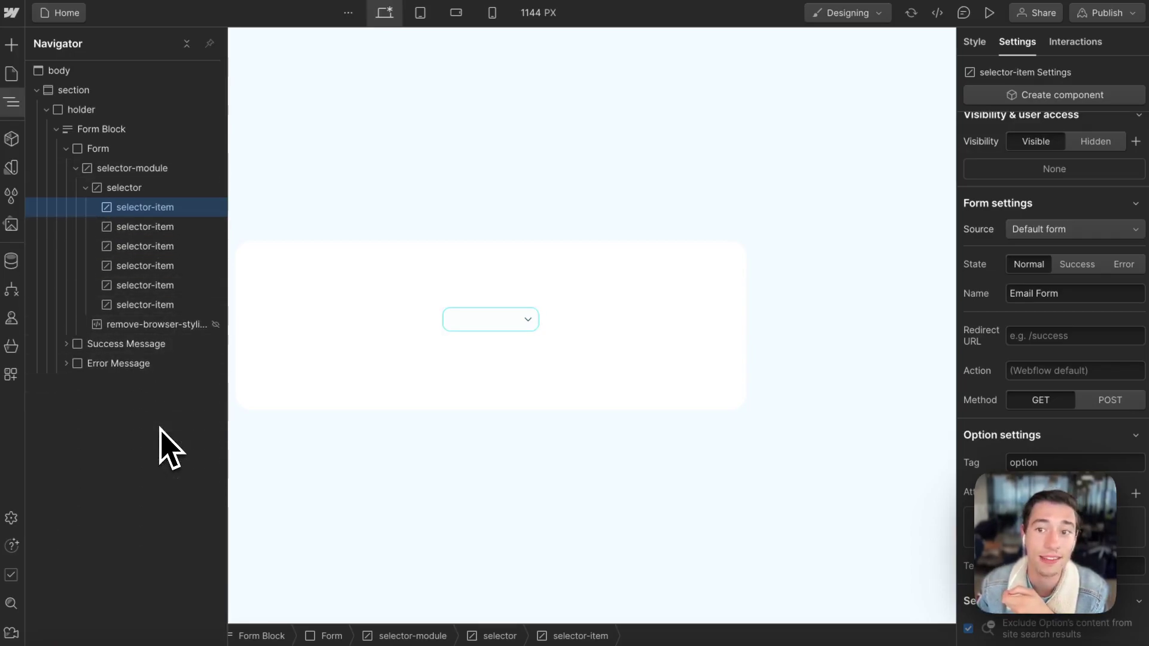
{"action": "key", "text": "super+z"}
{"action": "key", "text": "super+z"}
{"action": "key", "text": "super+z"}
{"action": "key", "text": "super+z"}
{"action": "key", "text": "super+z"}
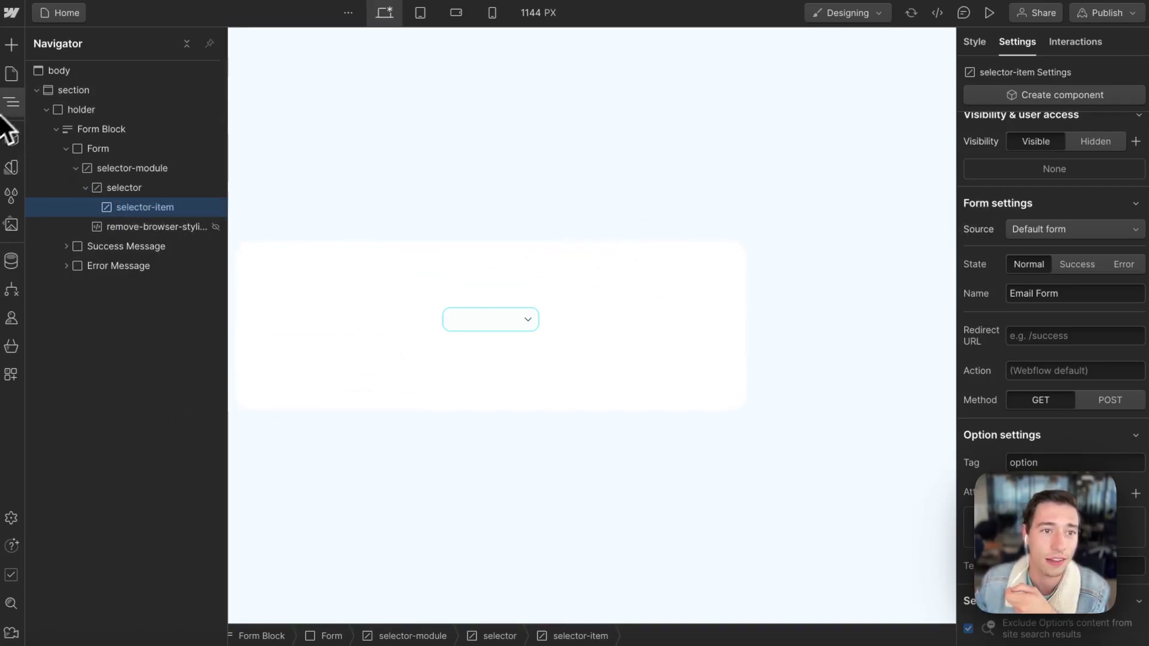
- Review the Selector Items action's Set text step and its Set HTML attribute step keyed value
{"action": "mouse_move", "coordinate": [34, 128]}
{"action": "left_click", "coordinate": [92, 96]}
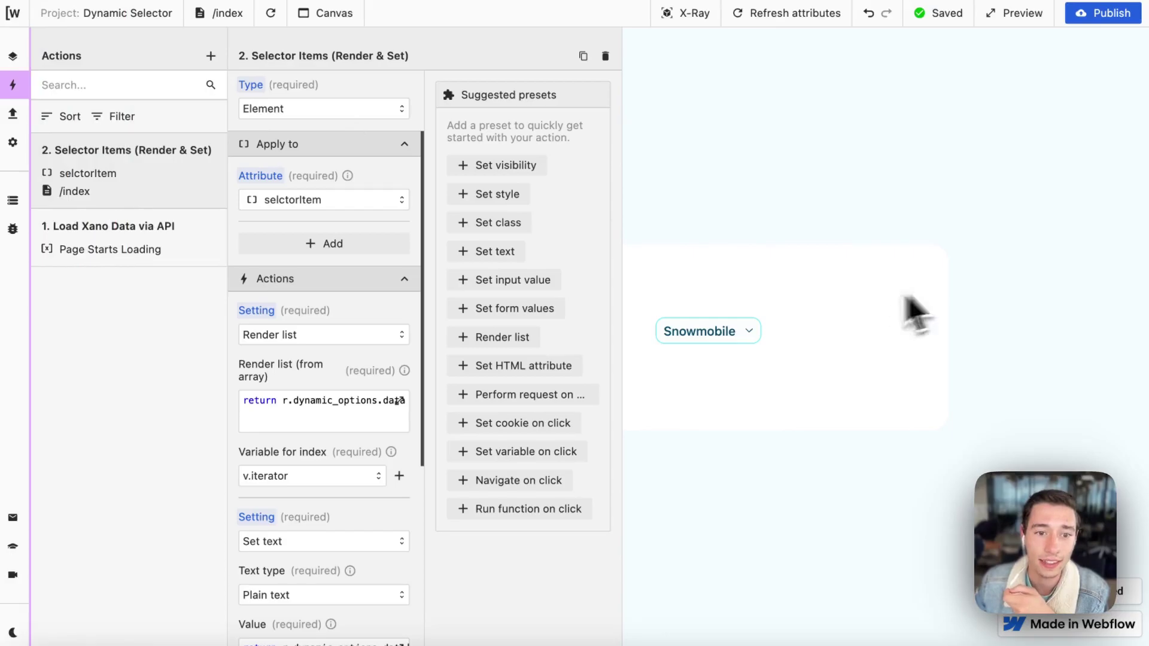
{"action": "scroll", "coordinate": [341, 531], "scroll_direction": "down", "scroll_amount": 4}
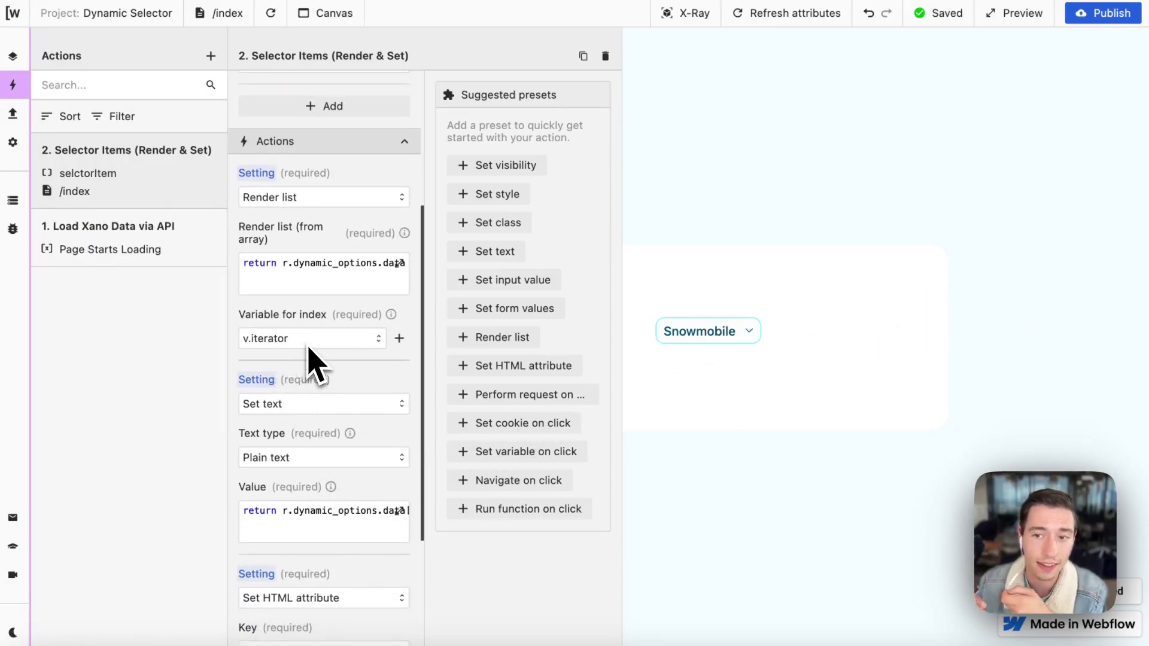
{"action": "scroll", "coordinate": [314, 362], "scroll_direction": "down", "scroll_amount": 5}
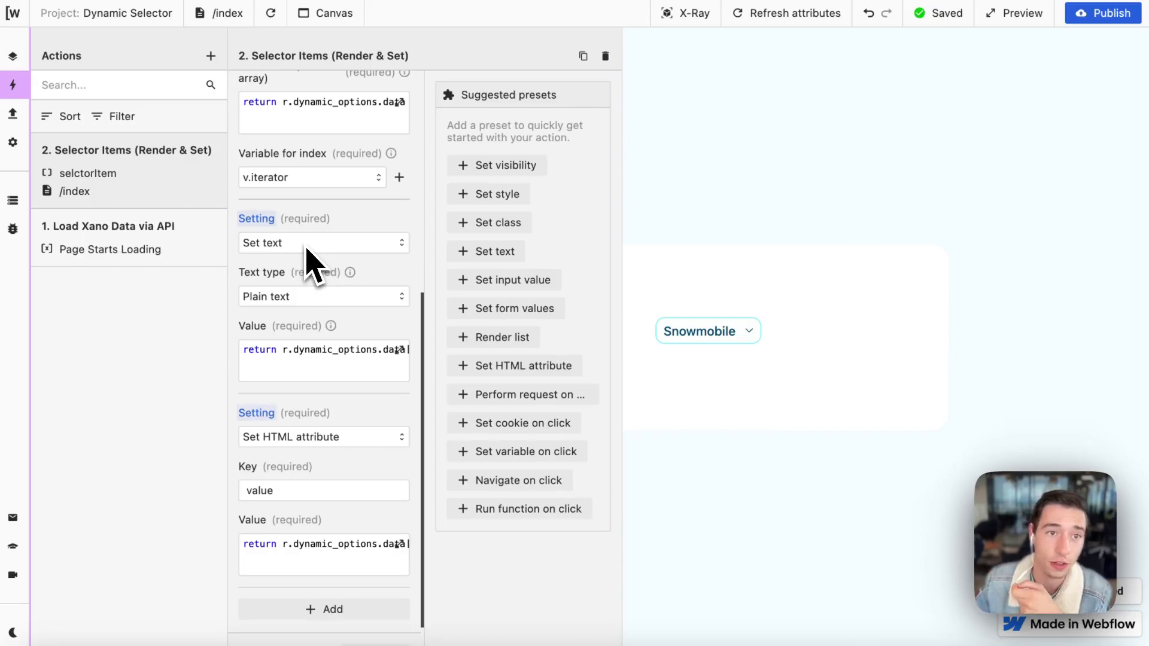
{"action": "left_click", "coordinate": [17, 91]}
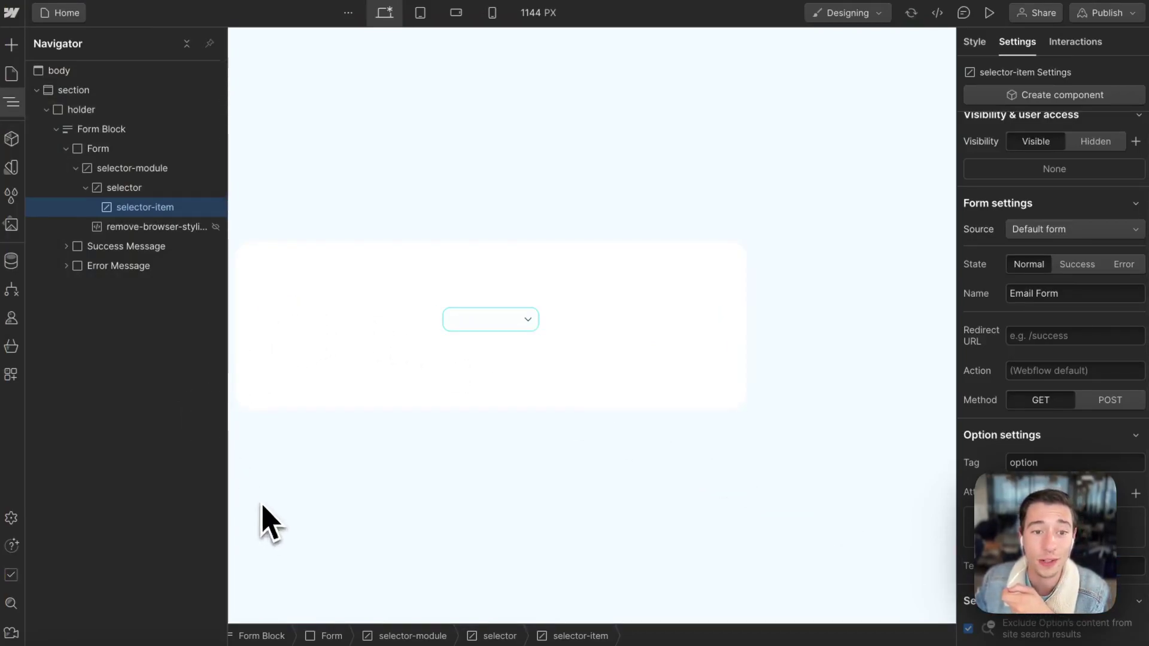
{"action": "mouse_move", "coordinate": [3, 110]}
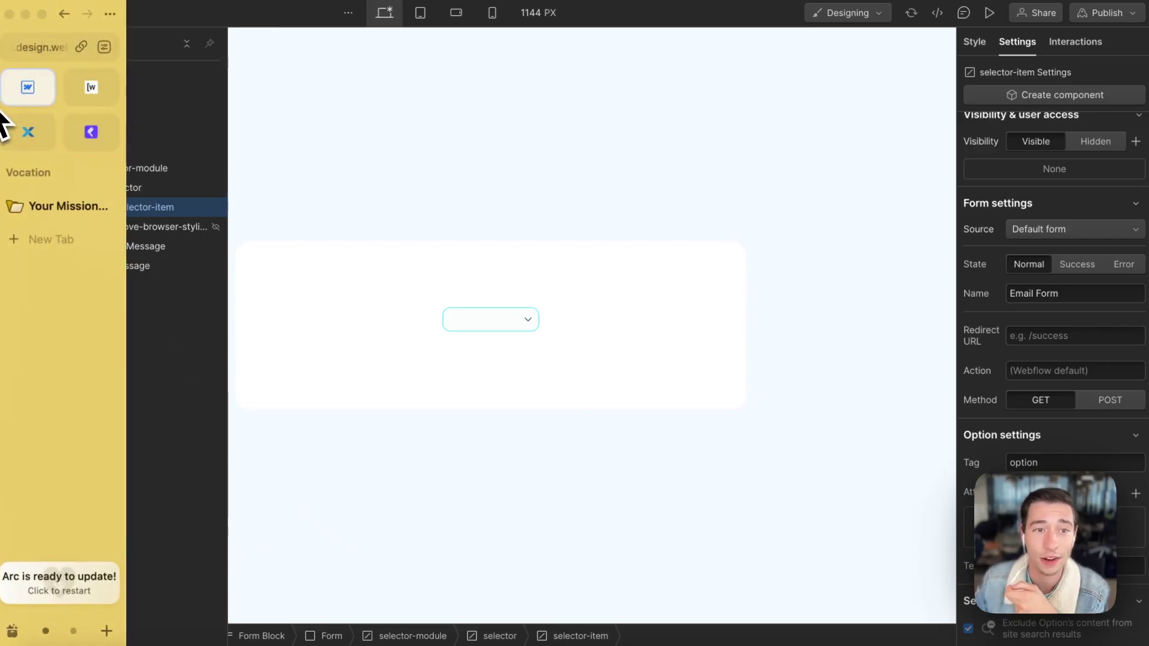
{"action": "left_click", "coordinate": [95, 83]}
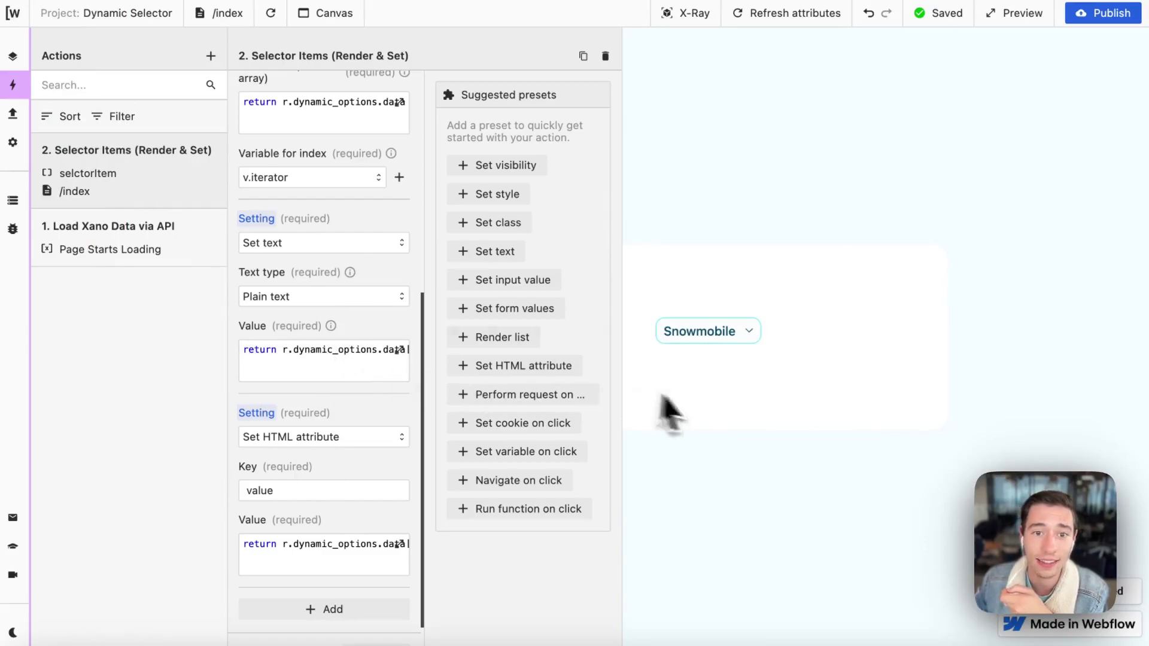
- Run the Set text value function to preview the option text, then close it
{"action": "left_click", "coordinate": [347, 372]}
{"action": "left_click", "coordinate": [828, 441]}
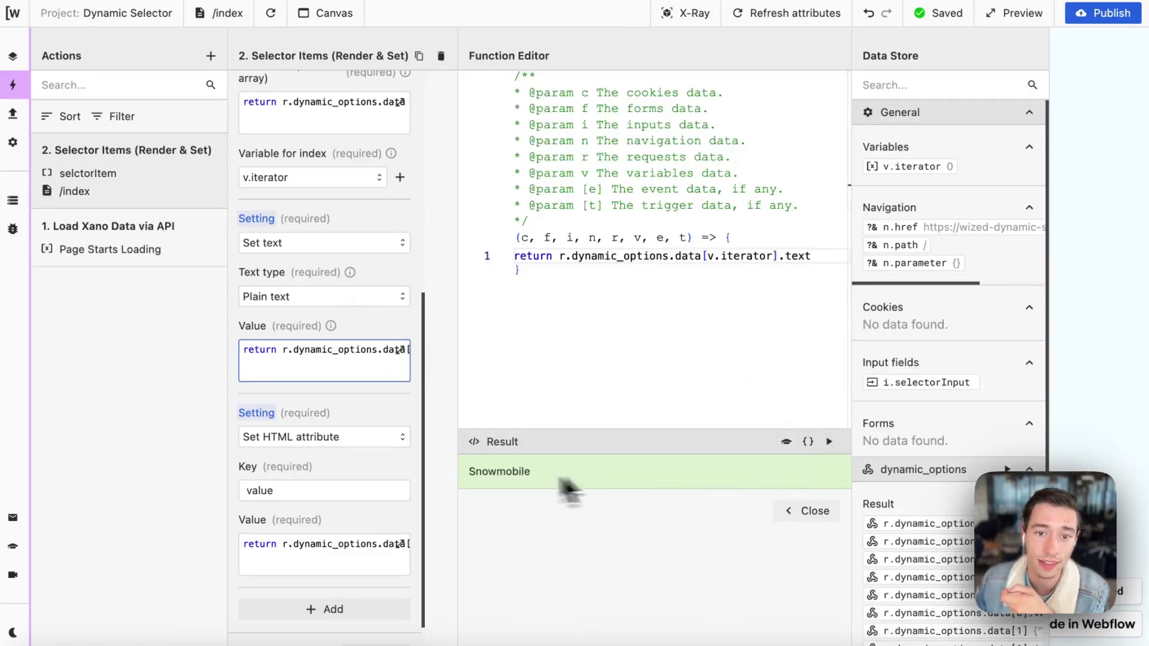
{"action": "left_click", "coordinate": [799, 514]}
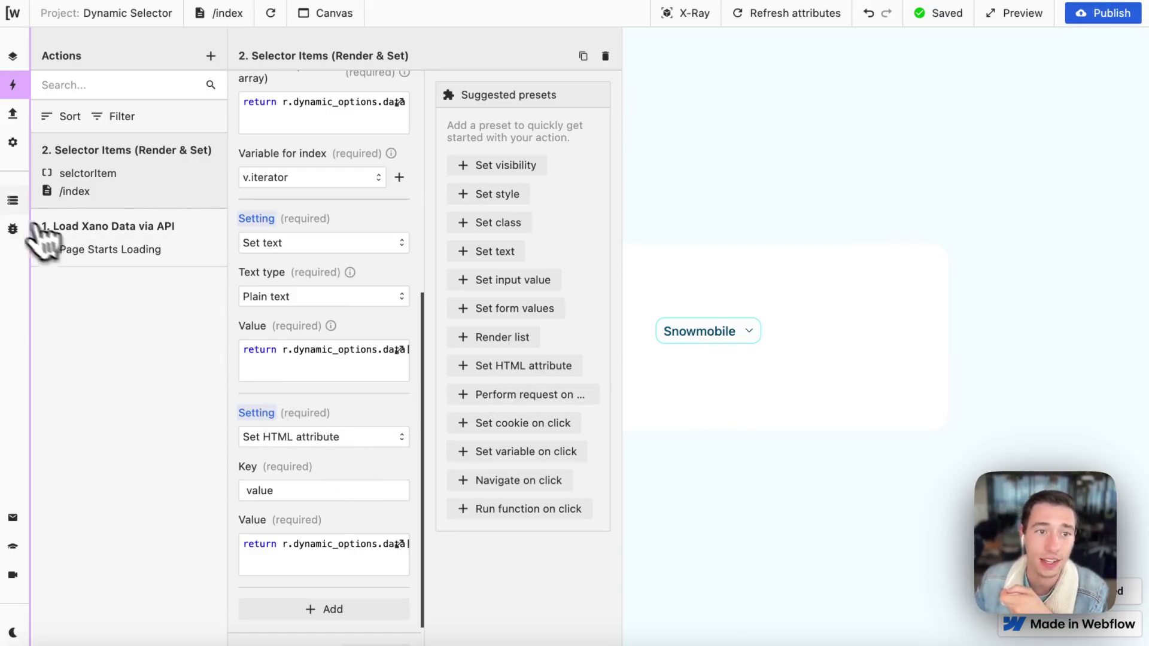
- Open the Data Store and choose Finsweet in the preview select
{"action": "left_click", "coordinate": [13, 201]}
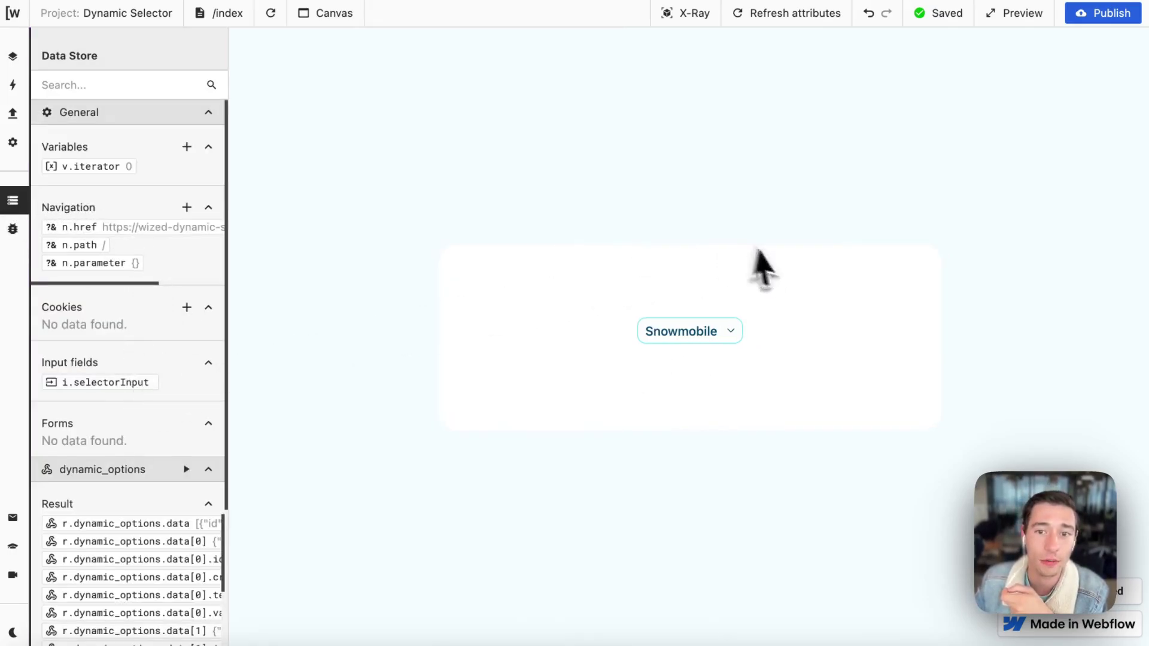
{"action": "left_click", "coordinate": [736, 332]}
{"action": "left_click", "coordinate": [697, 392]}
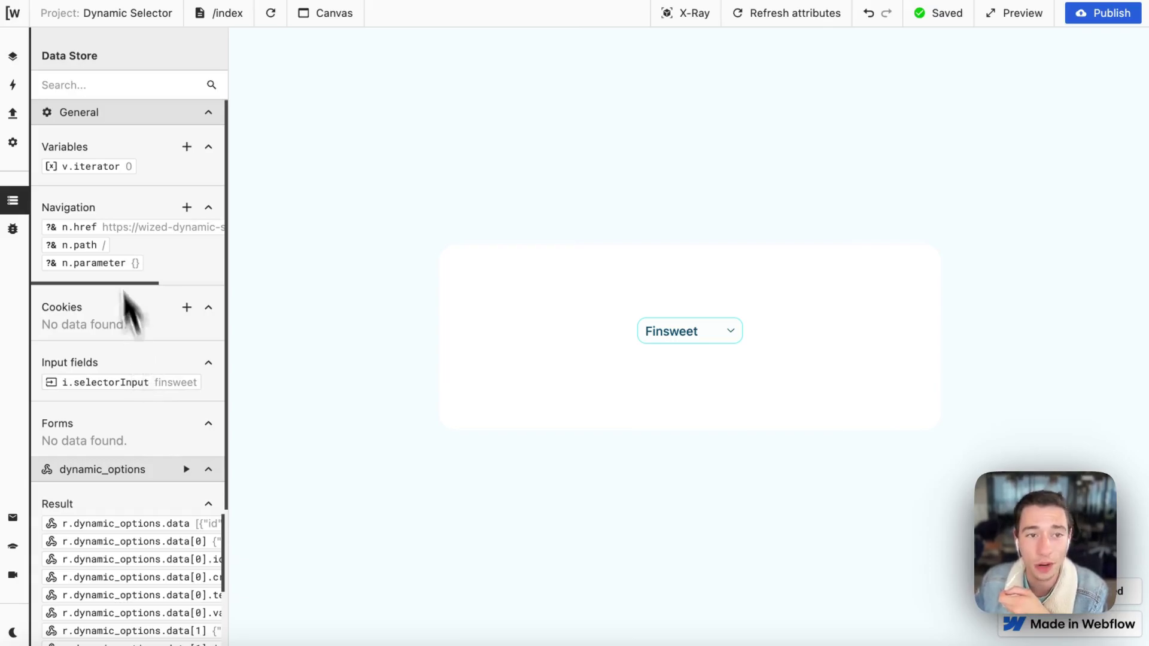
- Confirm the Selector Items action's second setting stays Set HTML attribute with key value
{"action": "left_click", "coordinate": [13, 87]}
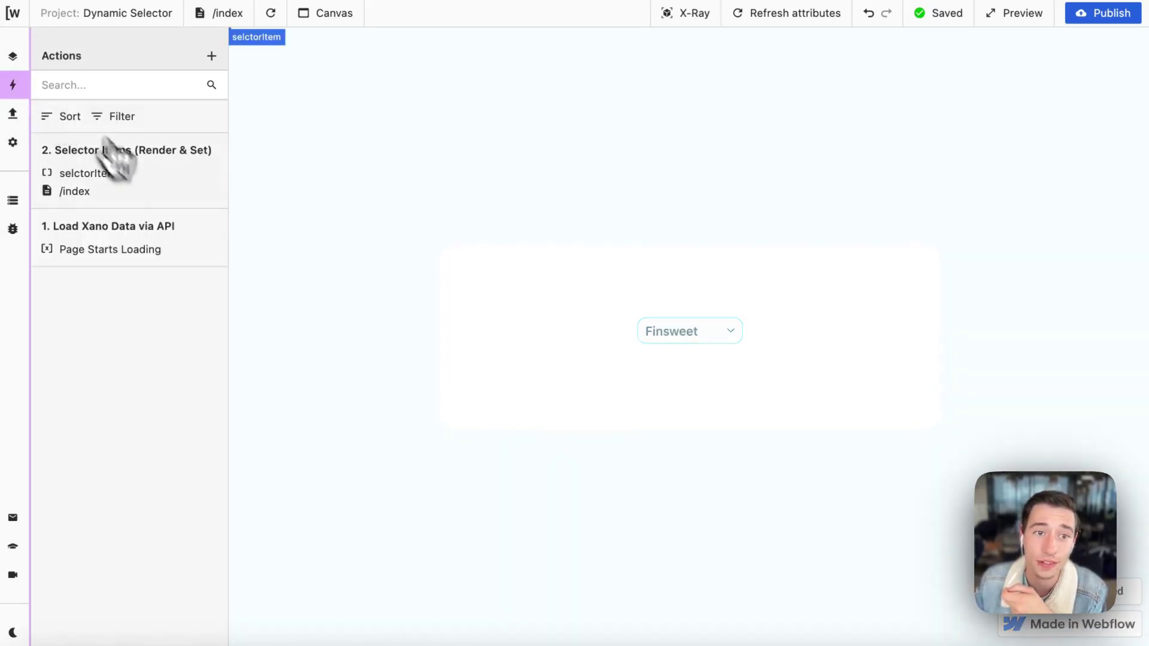
{"action": "left_click", "coordinate": [170, 200]}
{"action": "scroll", "coordinate": [266, 365], "scroll_direction": "down", "scroll_amount": 5}
{"action": "scroll", "coordinate": [290, 359], "scroll_direction": "down", "scroll_amount": 4}
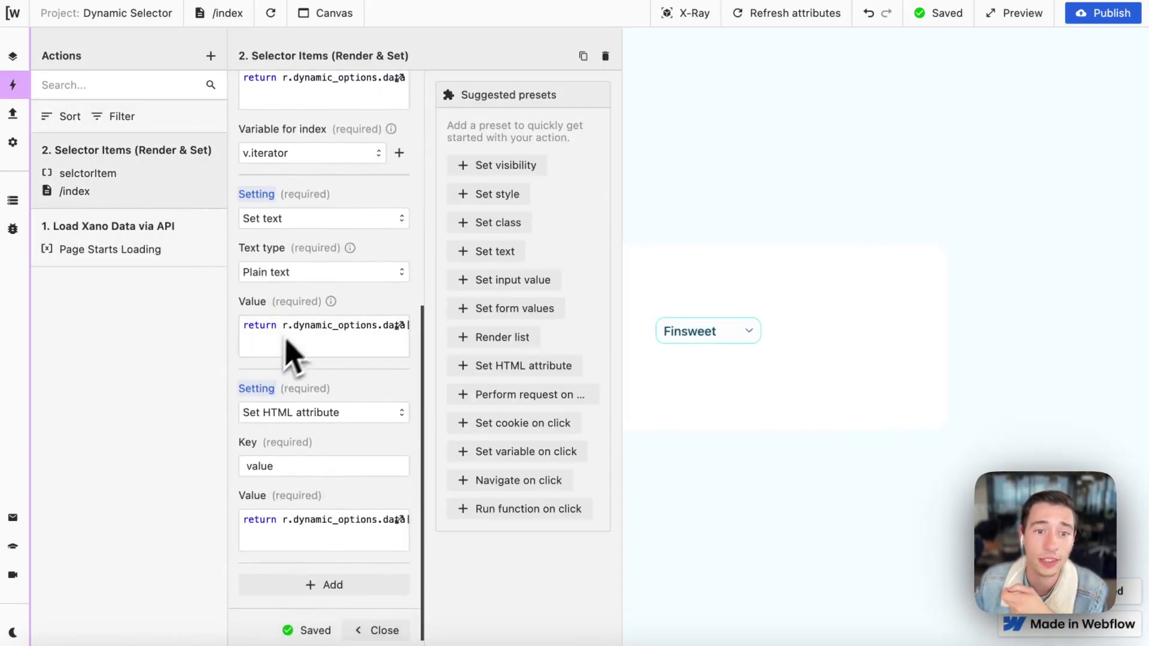
{"action": "left_click", "coordinate": [314, 323]}
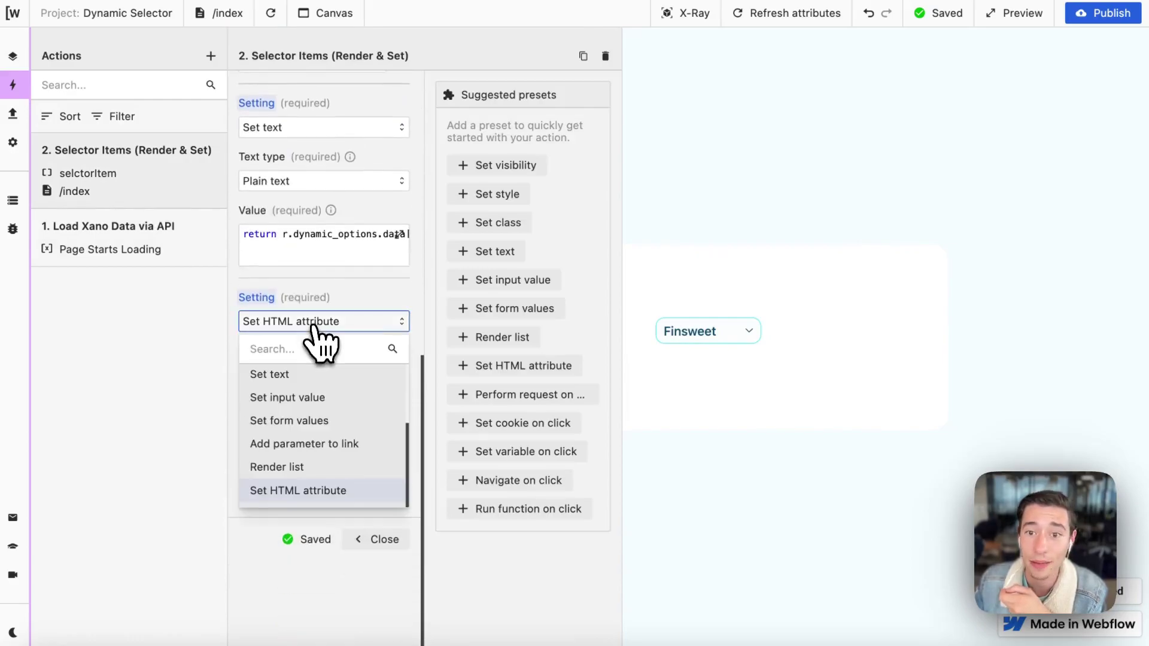
{"action": "left_click", "coordinate": [346, 325]}
{"action": "double_click", "coordinate": [308, 375]}
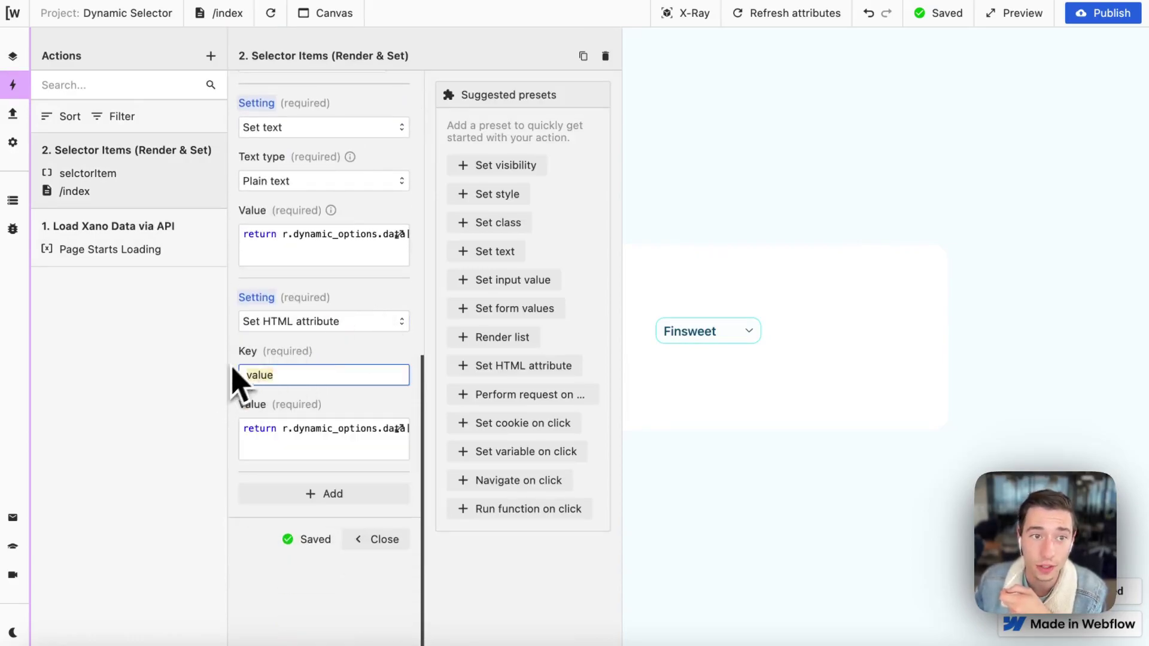
{"action": "mouse_move", "coordinate": [18, 144]}
{"action": "left_click", "coordinate": [26, 87]}
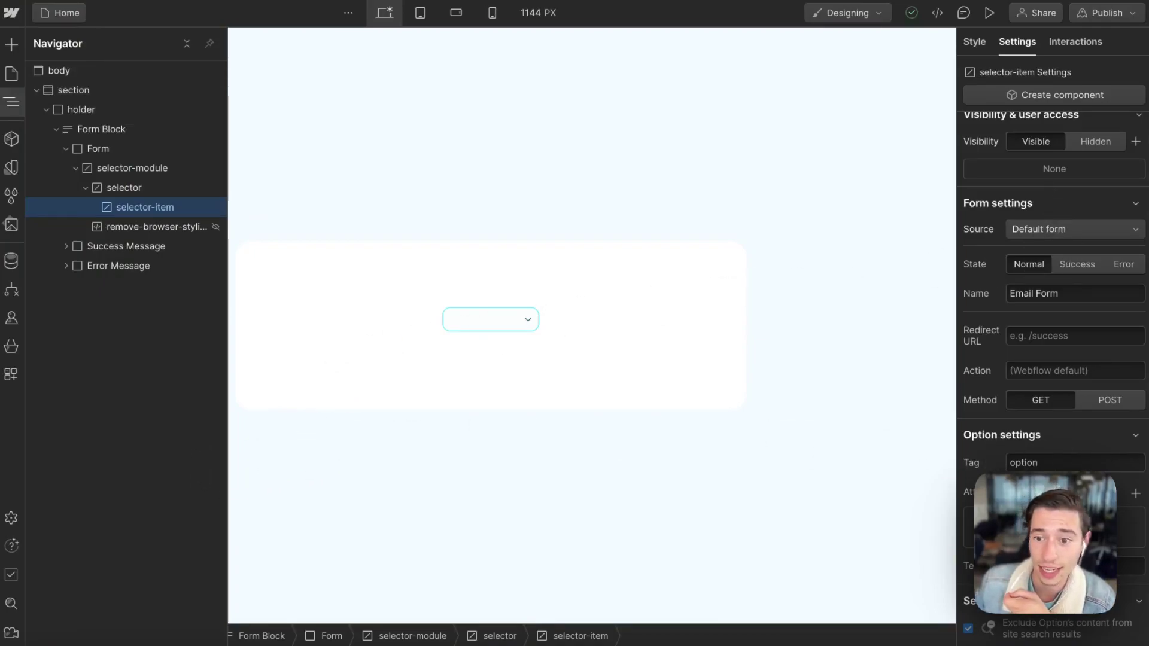
- Add a custom attribute to selector-item and publish the site to the staging domain
{"action": "left_click", "coordinate": [1135, 495]}
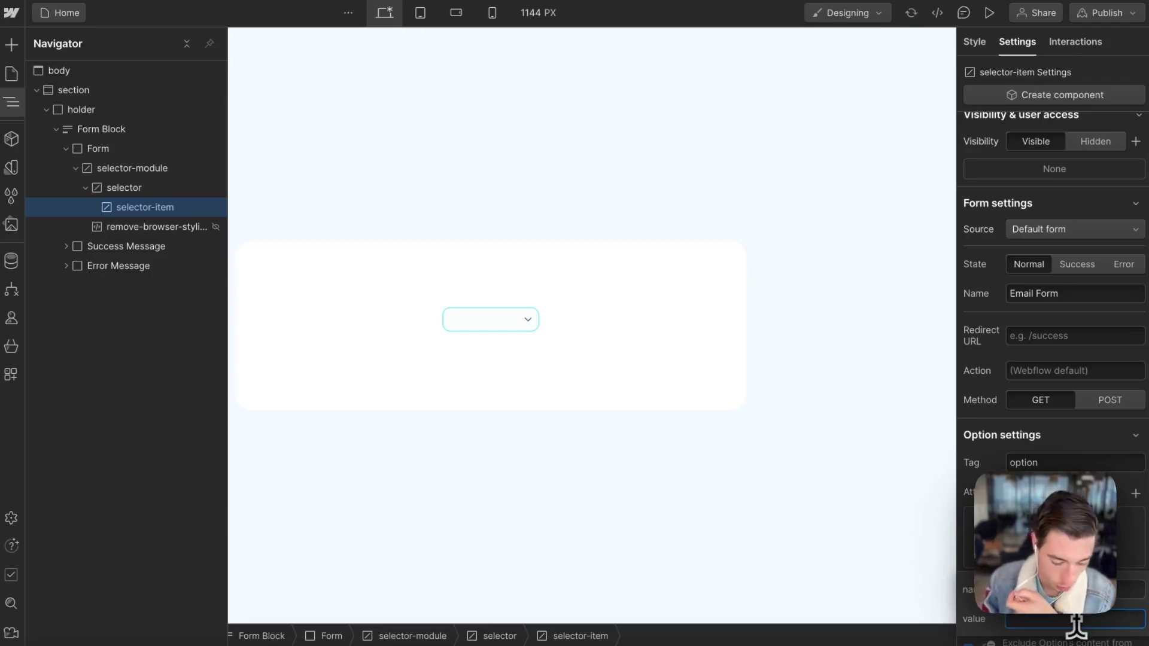
{"action": "key", "text": "Return"}
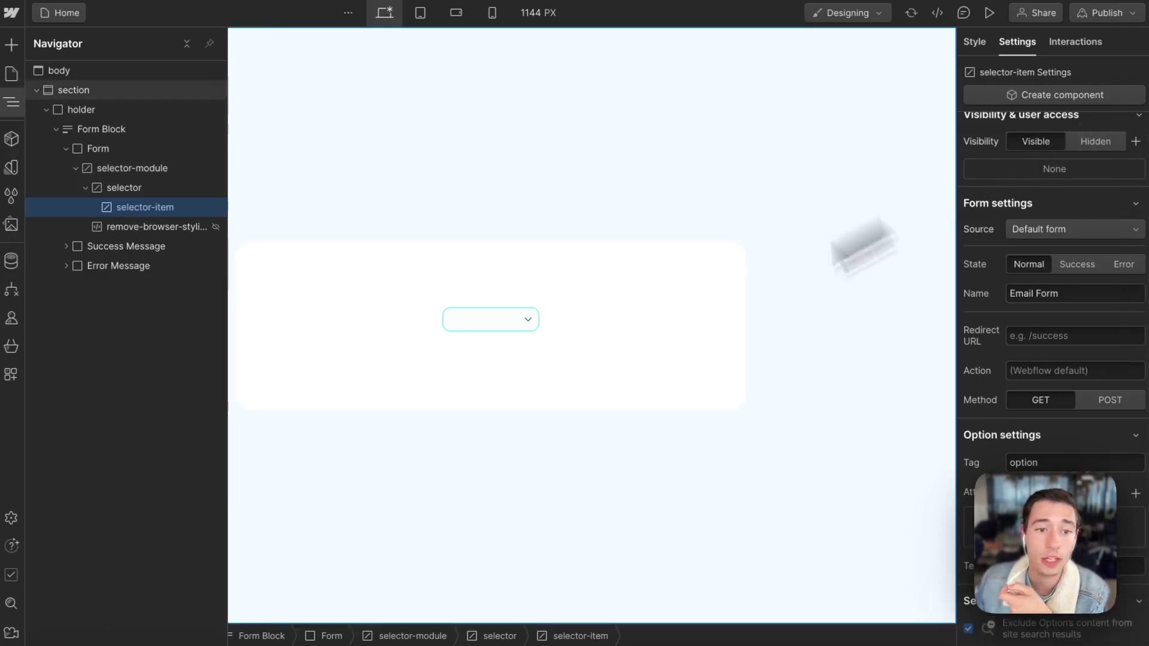
{"action": "left_click", "coordinate": [1127, 15]}
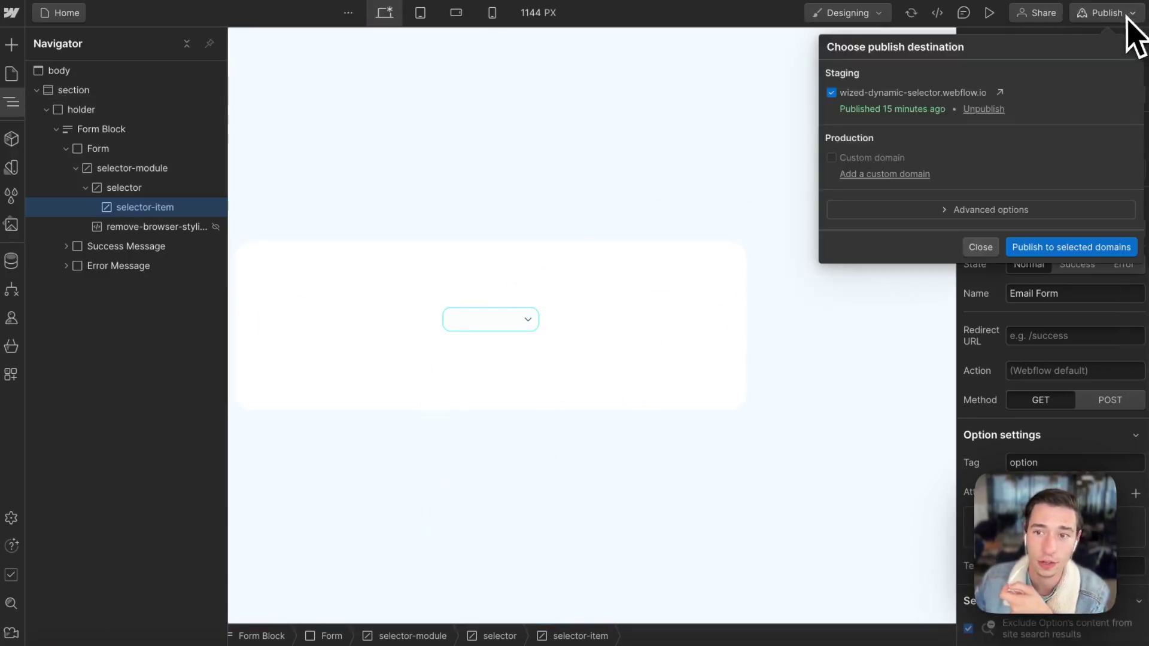
{"action": "left_click", "coordinate": [1066, 247]}
{"action": "mouse_move", "coordinate": [18, 143]}
{"action": "left_click", "coordinate": [95, 89]}
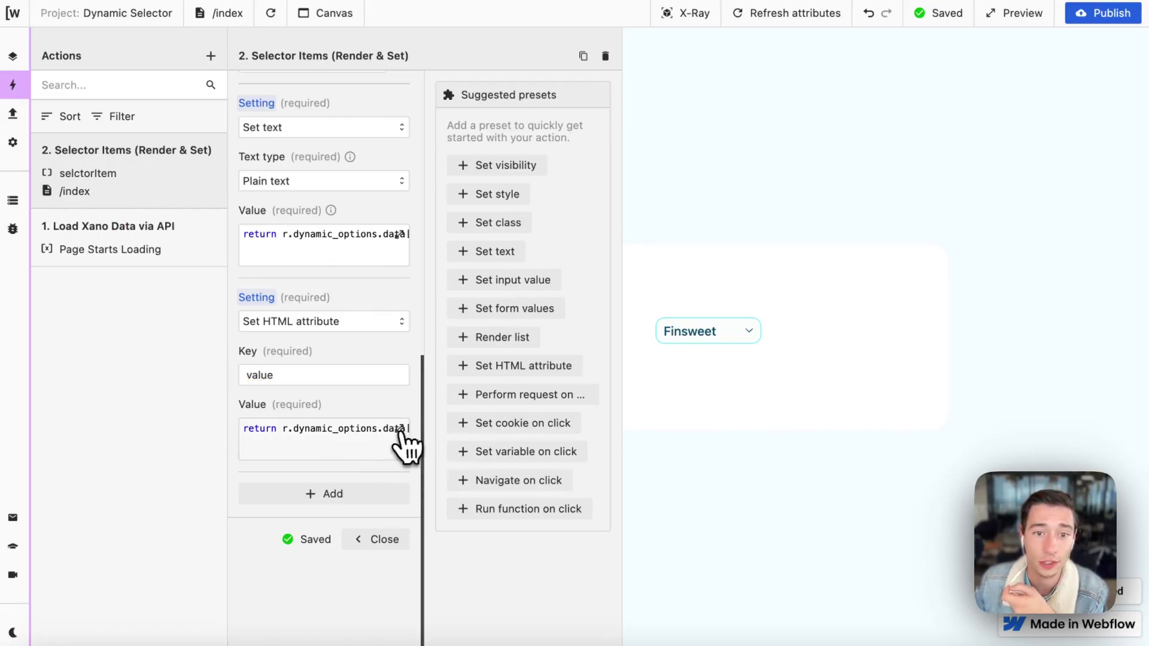
{"action": "left_click", "coordinate": [402, 440]}
{"action": "left_click", "coordinate": [829, 442]}
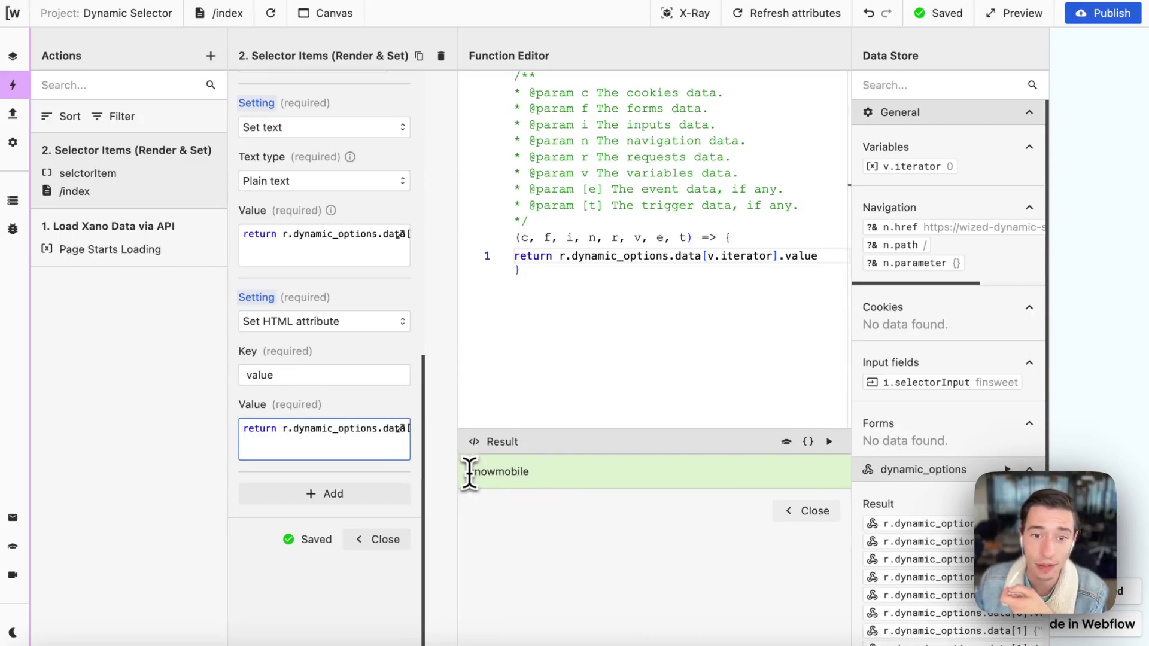
{"action": "left_click_drag", "start_coordinate": [470, 473], "coordinate": [555, 476]}
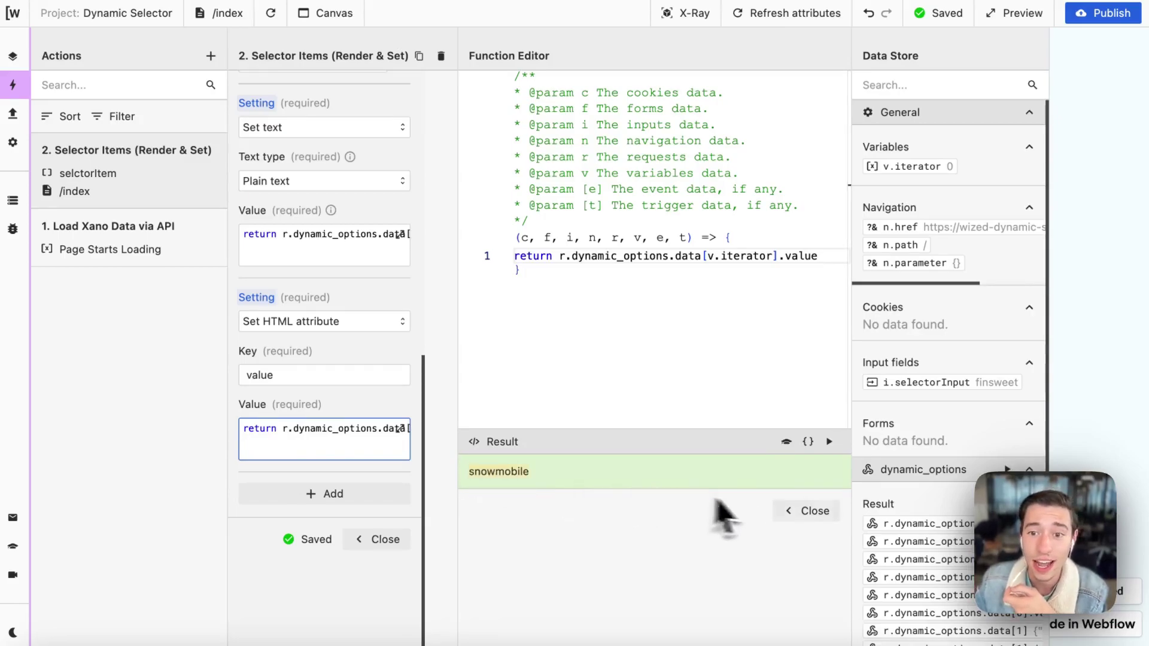
{"action": "left_click", "coordinate": [805, 511]}
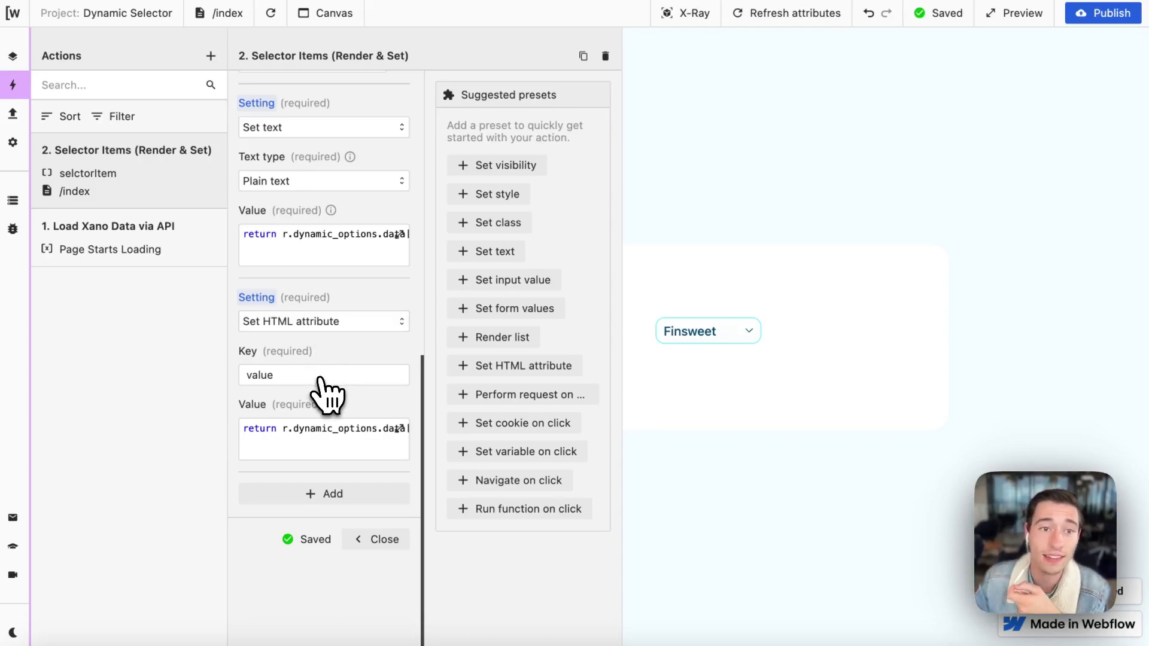
- Duplicate selector-item in Webflow, then delete the extra copies, leaving one option
{"action": "mouse_move", "coordinate": [60, 207]}
{"action": "left_click", "coordinate": [39, 90]}
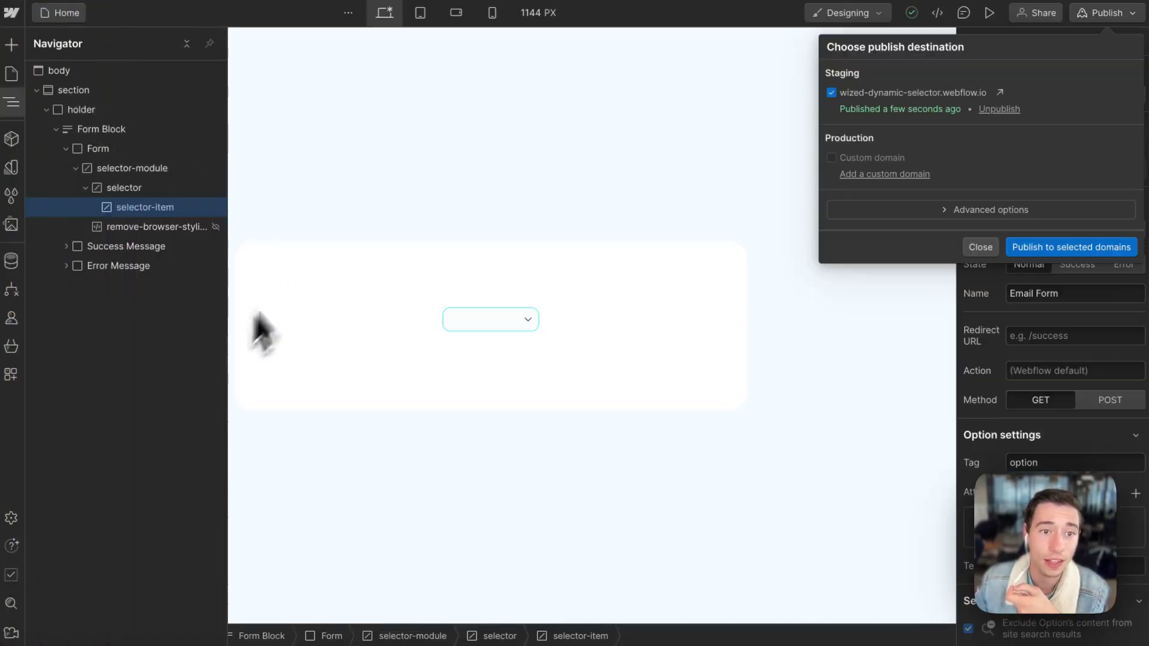
{"action": "left_click", "coordinate": [134, 215]}
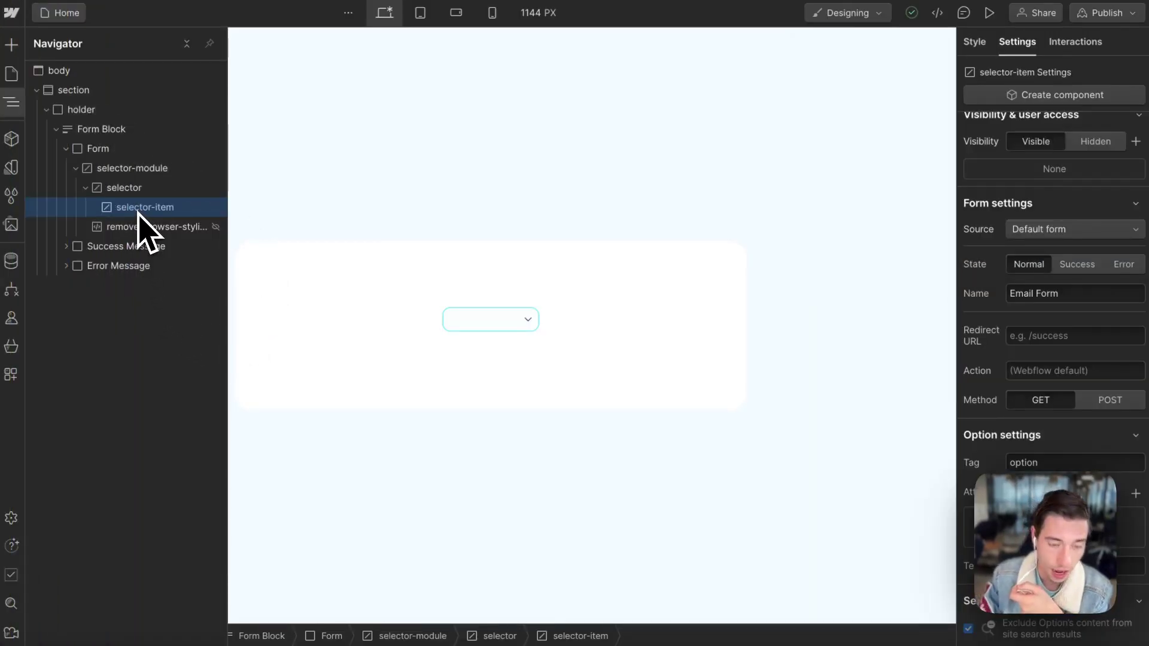
{"action": "key", "text": "ctrl+d"}
{"action": "key", "text": "ctrl+d"}
{"action": "key", "text": "ctrl+d"}
{"action": "key", "text": "ctrl+d"}
{"action": "key", "text": "ctrl+d"}
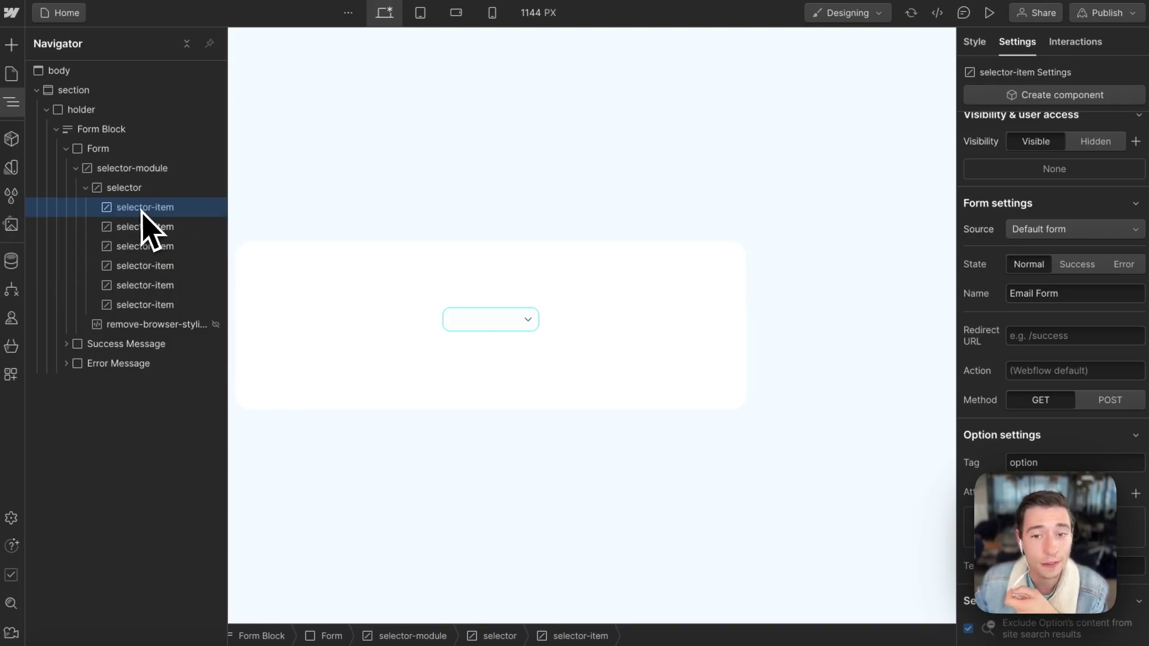
{"action": "left_click", "coordinate": [123, 189]}
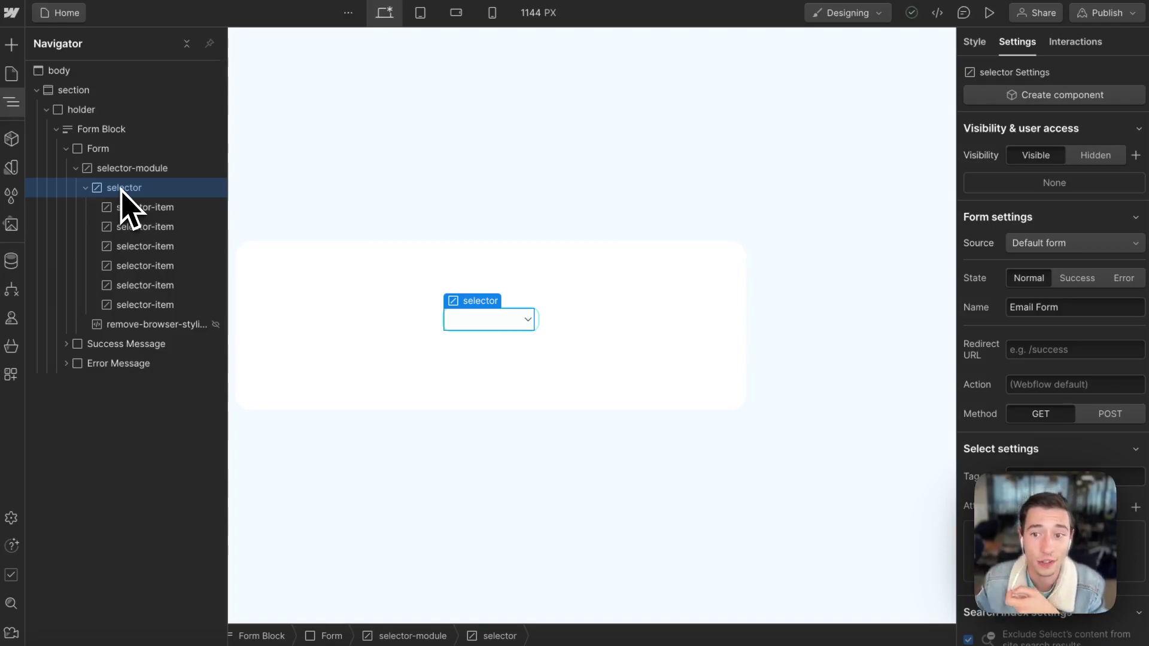
{"action": "left_click", "coordinate": [136, 229]}
{"action": "key", "text": "BackSpace"}
{"action": "key", "text": "BackSpace"}
{"action": "key", "text": "BackSpace"}
{"action": "key", "text": "BackSpace"}
{"action": "key", "text": "BackSpace"}
- Close the Wized action settings to return to the Actions list
{"action": "mouse_move", "coordinate": [52, 99]}
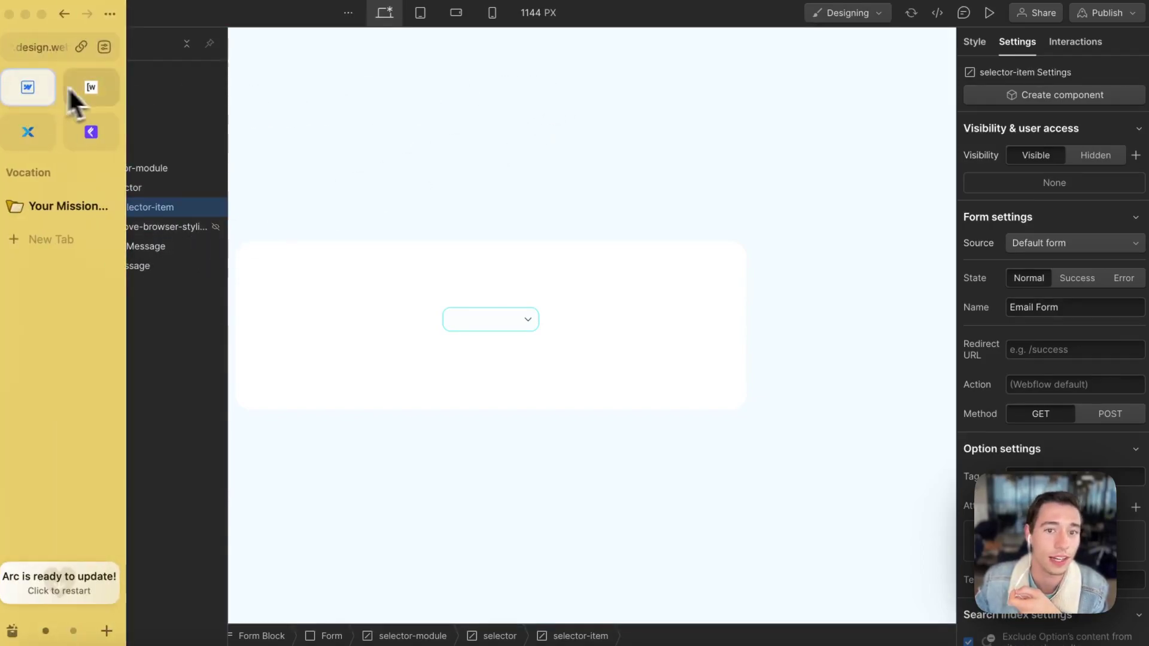
{"action": "left_click", "coordinate": [89, 87]}
{"action": "left_click", "coordinate": [383, 542]}
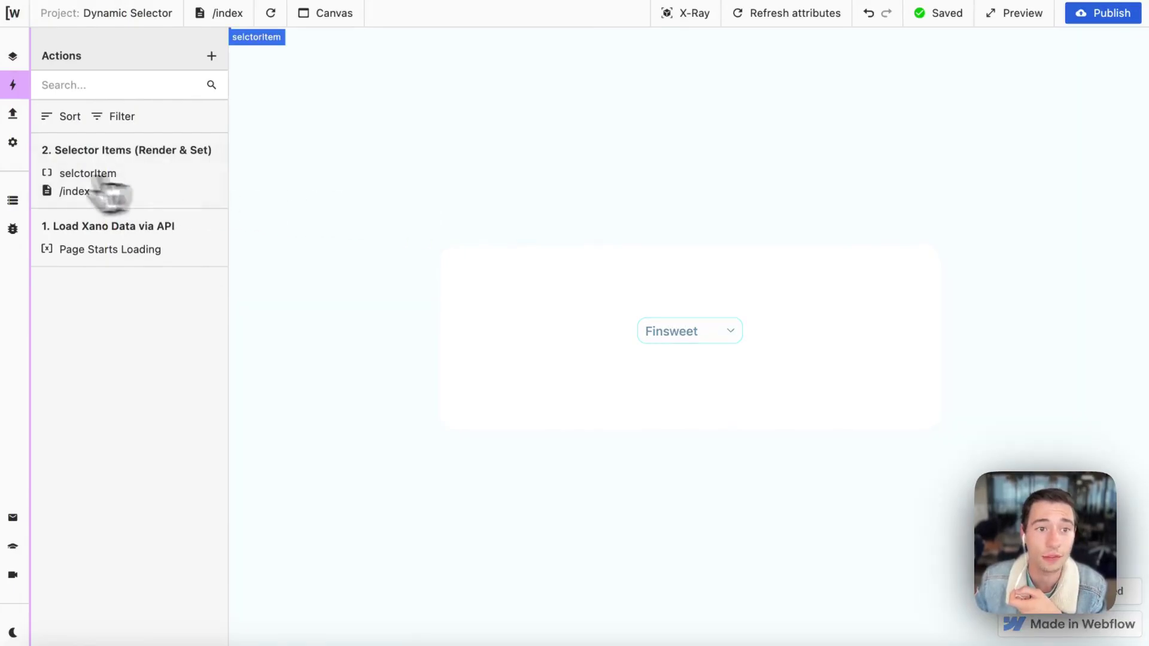
- Open the Data Store and choose Aonnoy in the preview select, making i.selectorInput aonnoy
{"action": "left_click", "coordinate": [13, 201]}
{"action": "left_click", "coordinate": [689, 335]}
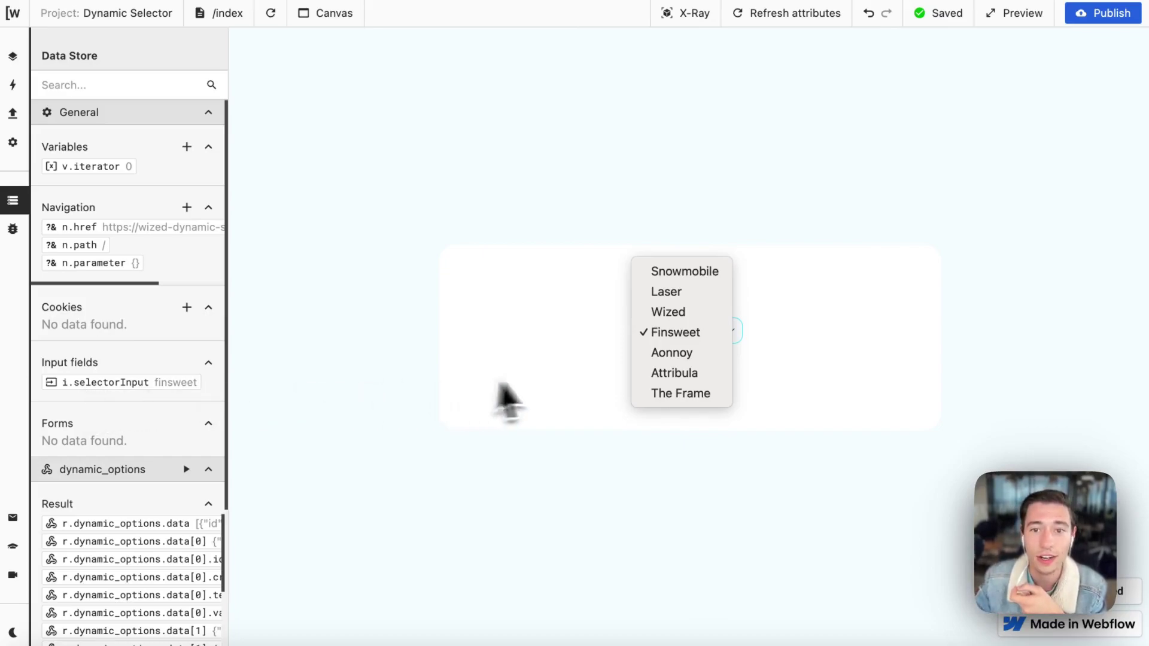
{"action": "left_click", "coordinate": [686, 365]}
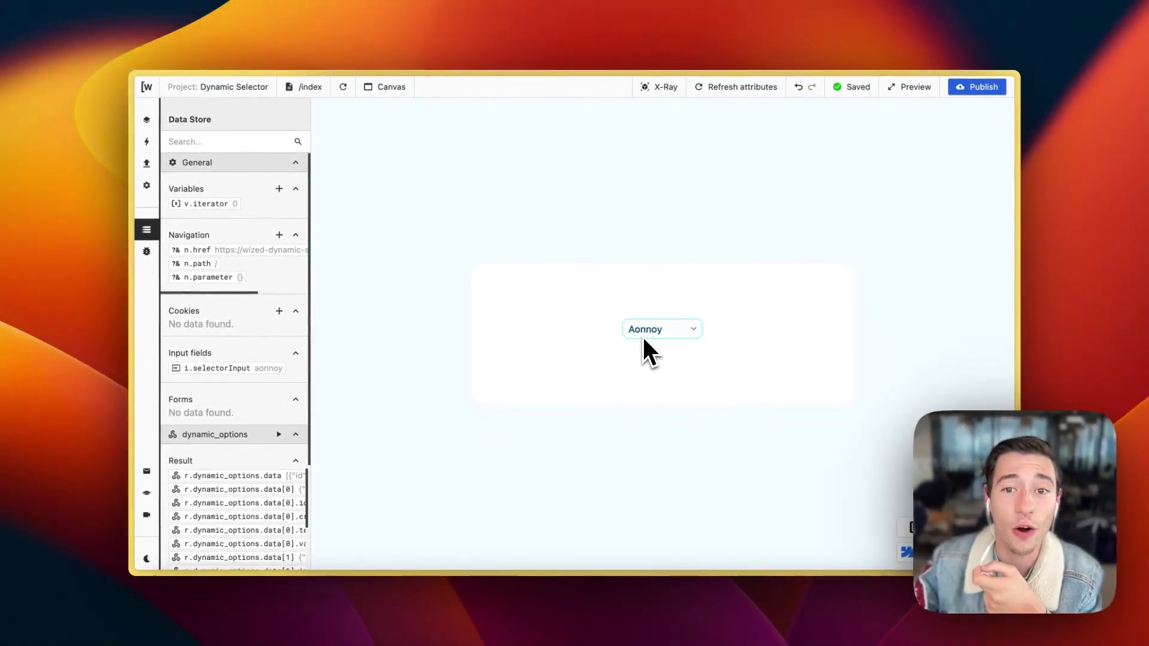
- Pick Laser, then Wized, then Attribula from the preview select, using arrow keys for Attribula
{"action": "left_click", "coordinate": [643, 336]}
{"action": "left_click", "coordinate": [658, 291]}
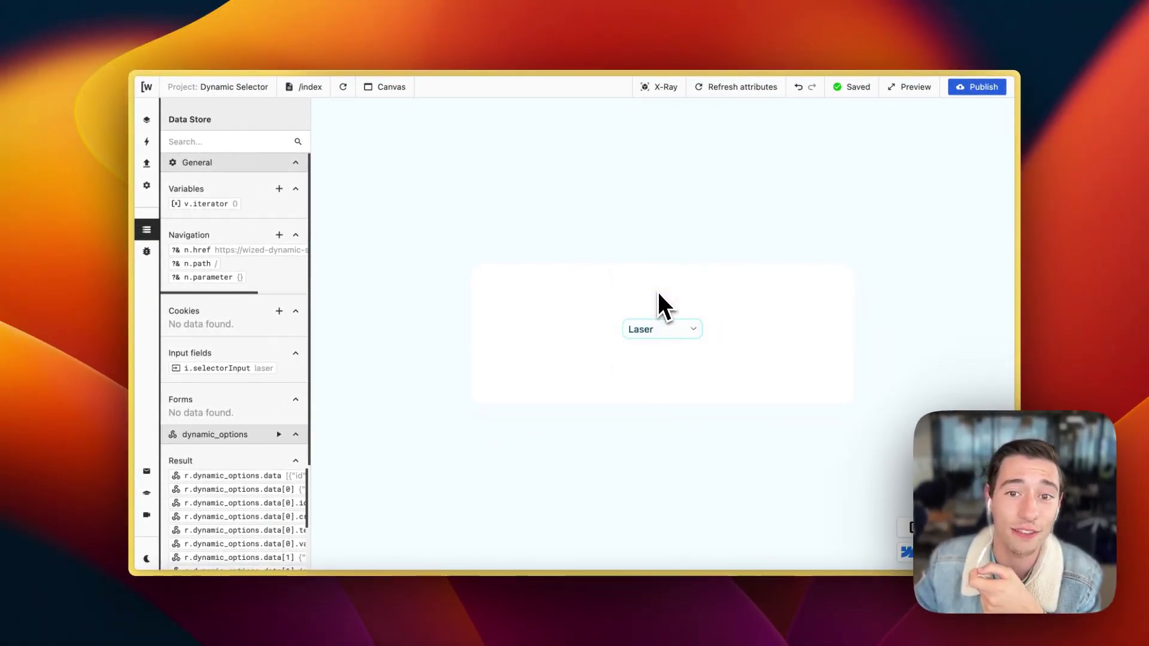
{"action": "left_click", "coordinate": [658, 329]}
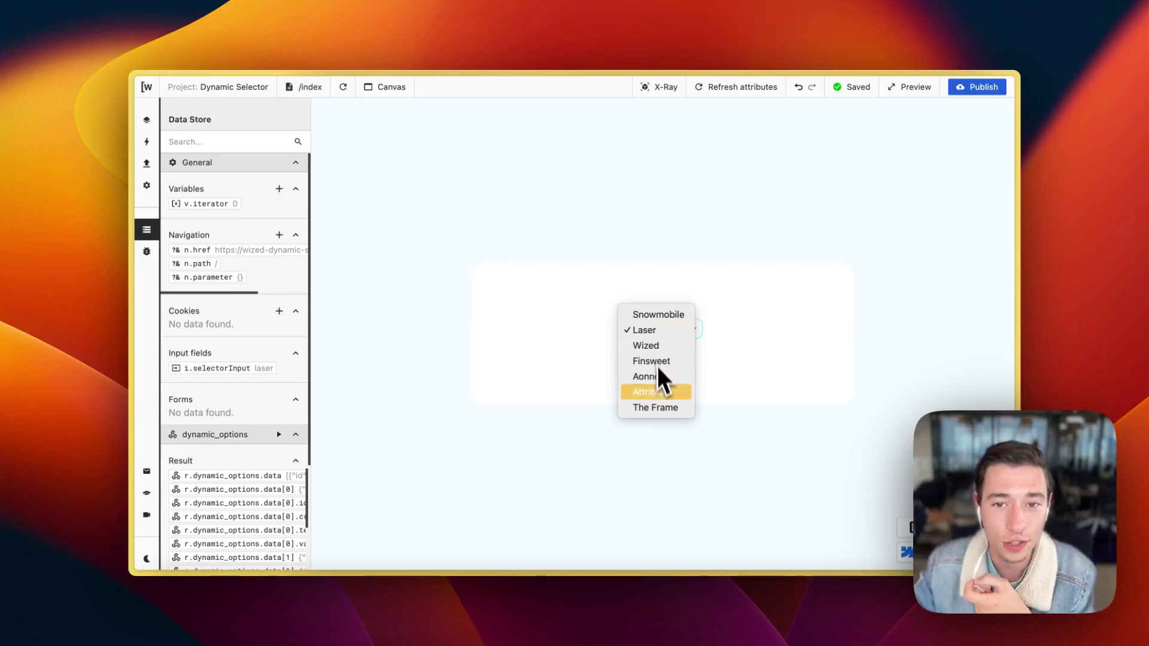
{"action": "left_click", "coordinate": [647, 353]}
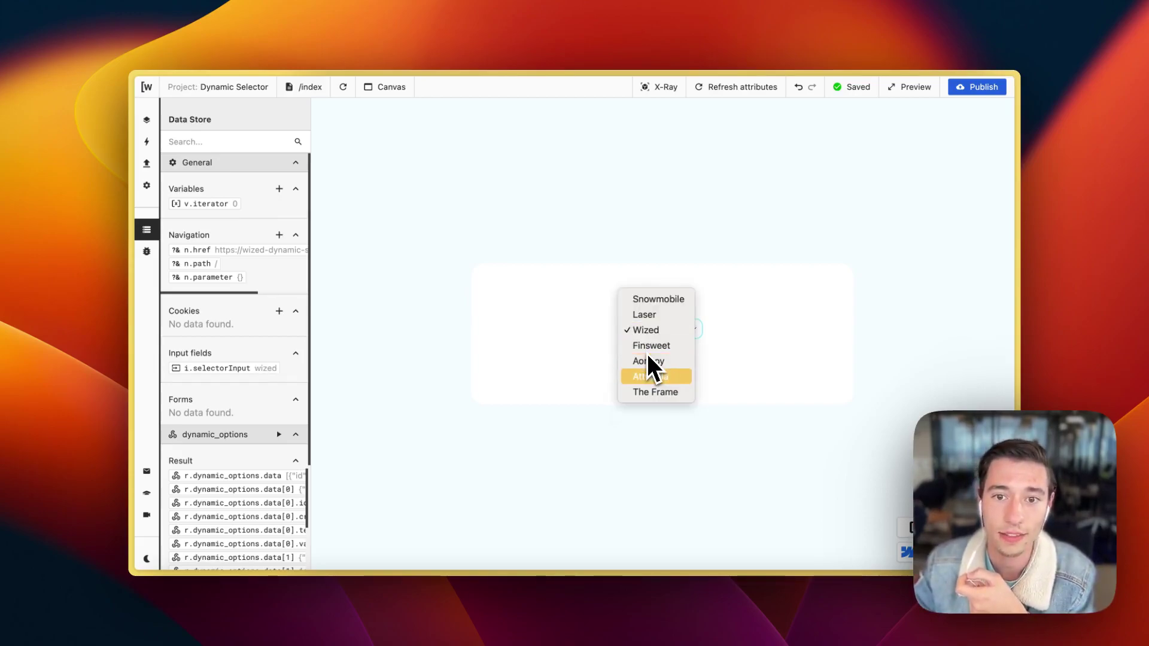
{"action": "key", "text": "Up"}
{"action": "key", "text": "Down"}
{"action": "key", "text": "Down"}
{"action": "key", "text": "Down"}
{"action": "key", "text": "Down"}
{"action": "key", "text": "Down"}
{"action": "key", "text": "Return"}
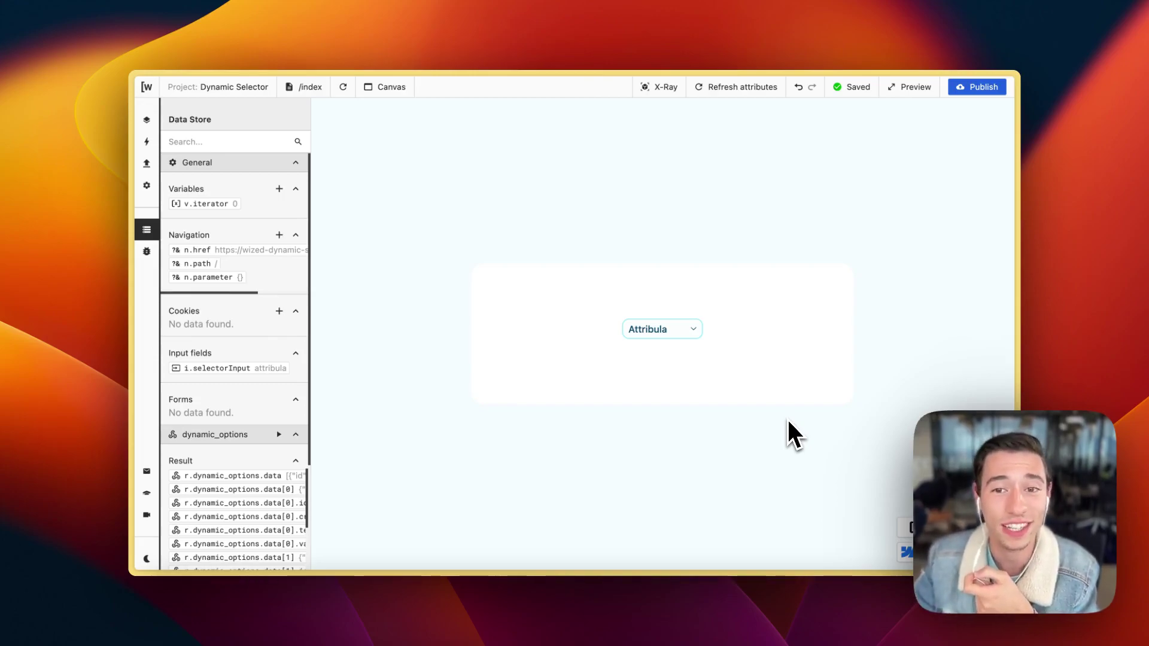
- Choose Snowmobile, then Wized in the preview select, so i.selectorInput reads wized
{"action": "left_click", "coordinate": [661, 329]}
{"action": "left_click", "coordinate": [645, 251]}
{"action": "left_click", "coordinate": [656, 331]}
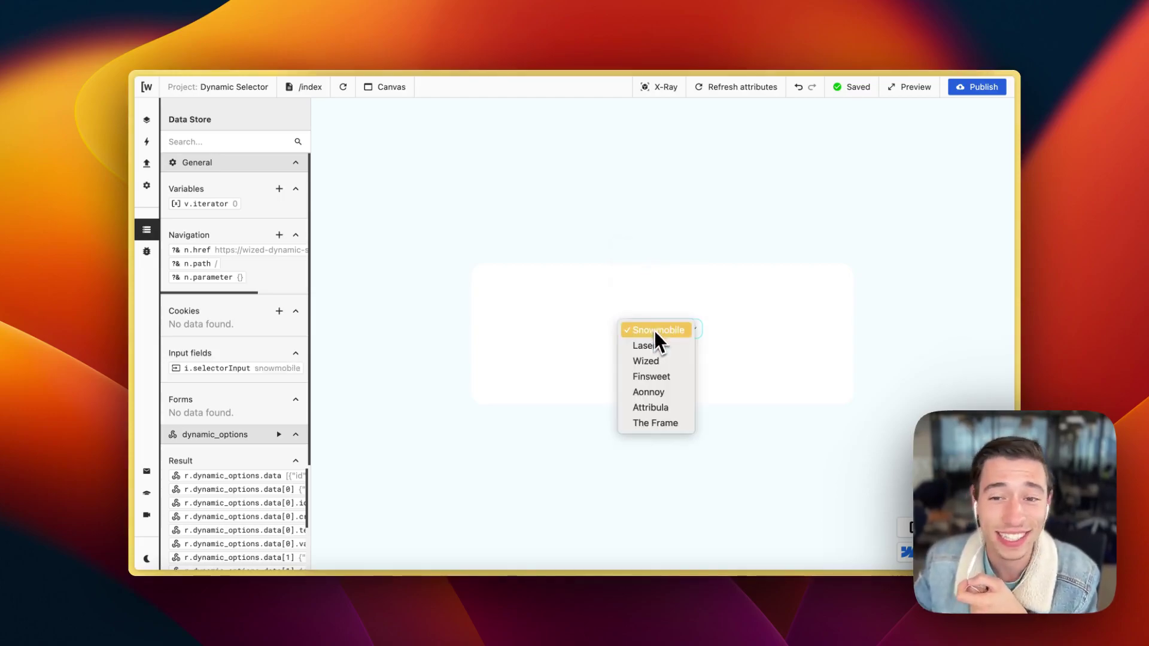
{"action": "left_click", "coordinate": [658, 344]}
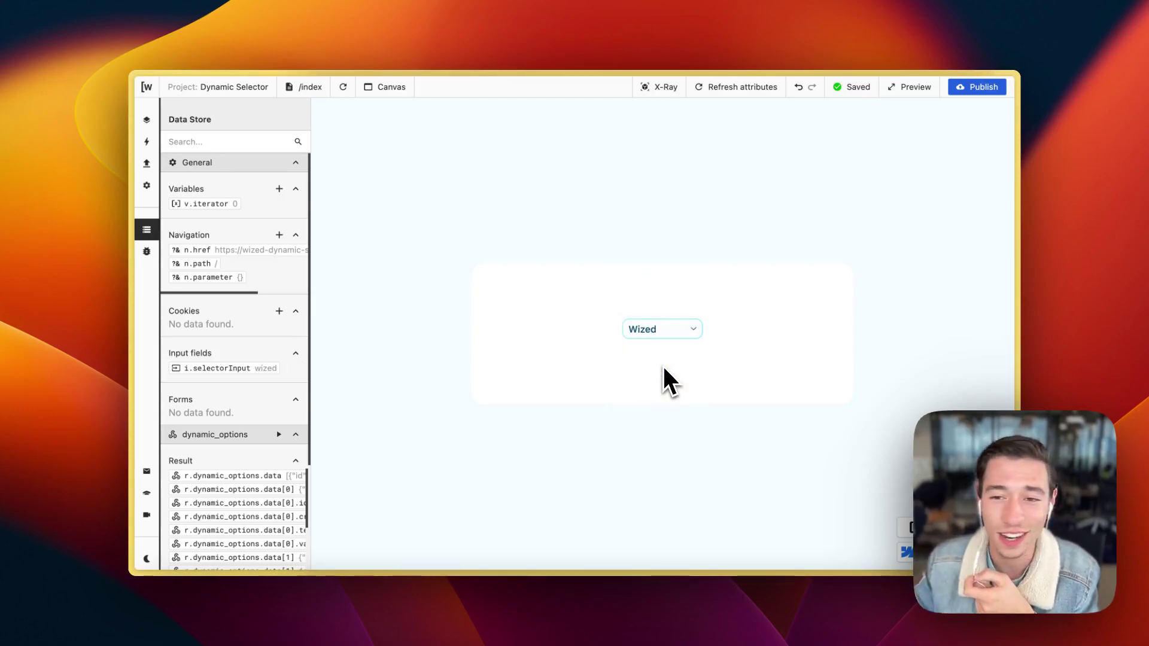